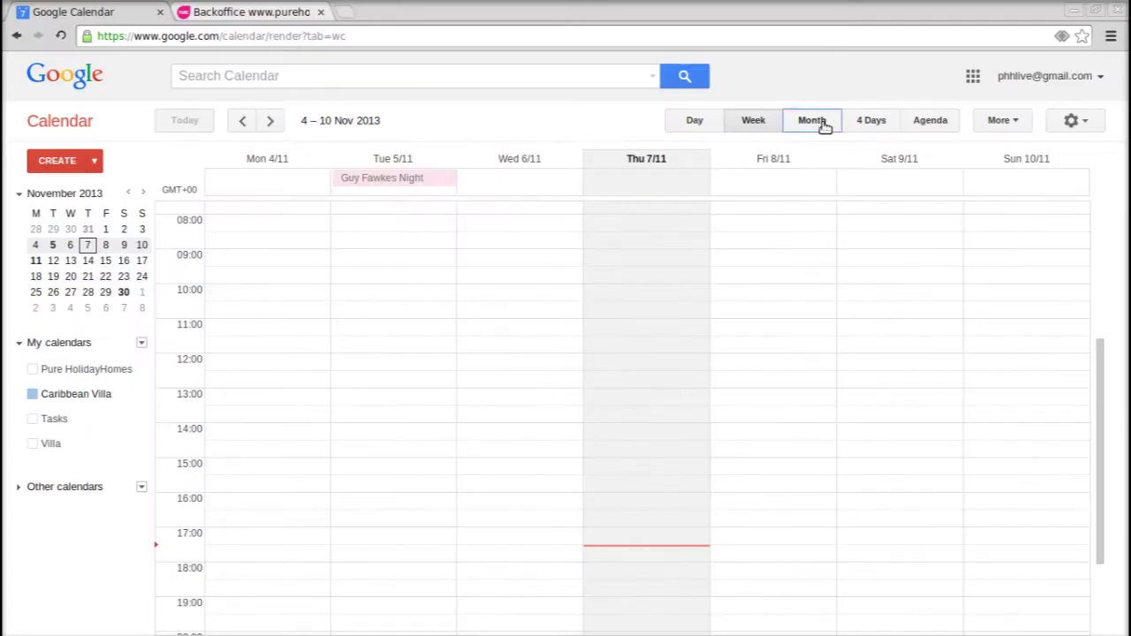
# In month view, add a booking under the guest's name for 9–16 November 2013.
pyautogui.click(820, 122)
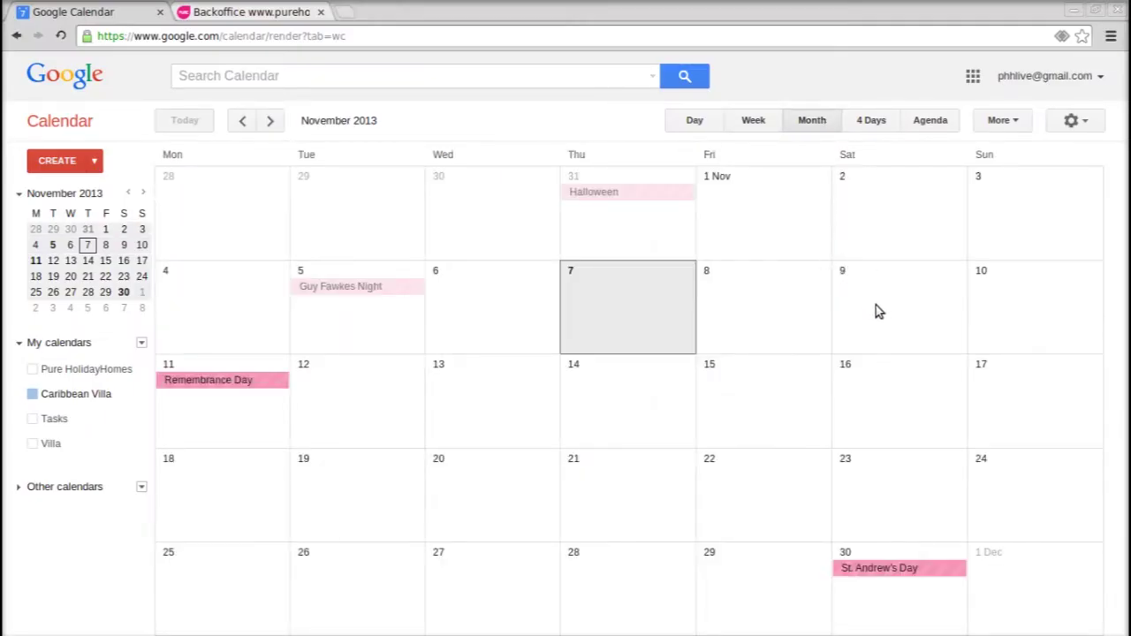
pyautogui.moveTo(890, 307); pyautogui.dragTo(893, 398)
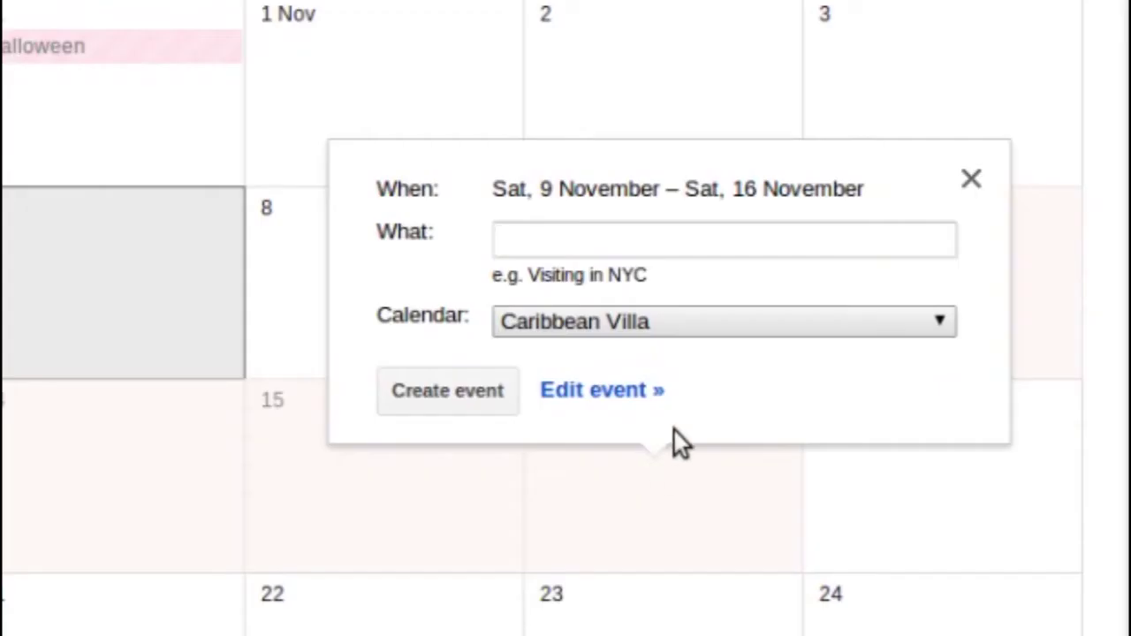
pyautogui.write('Mr Jones')
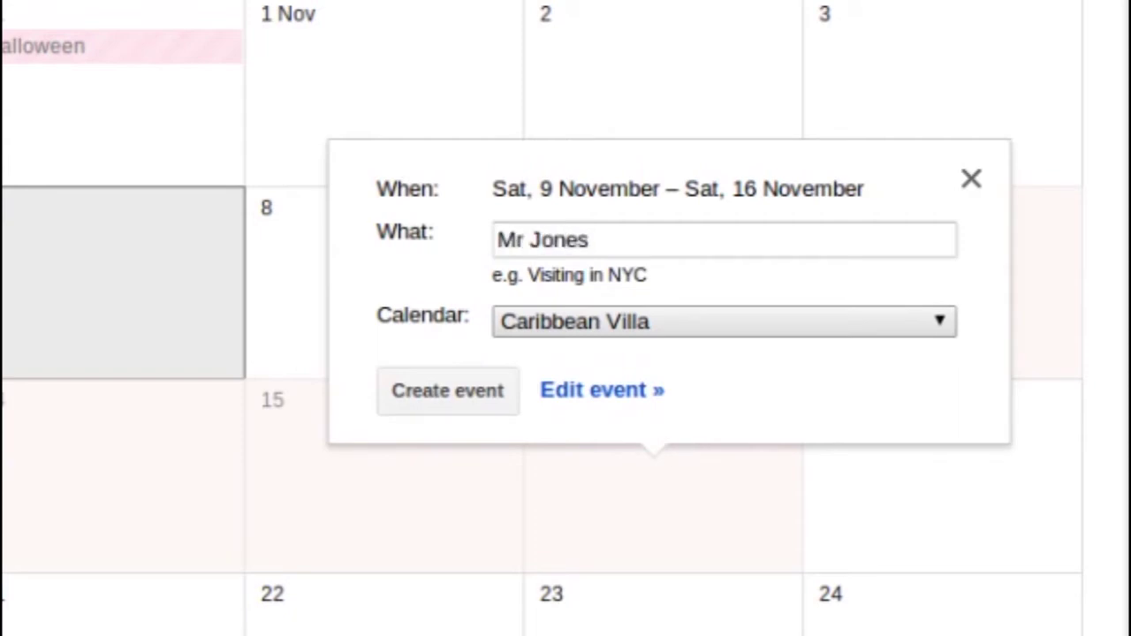
pyautogui.click(450, 402)
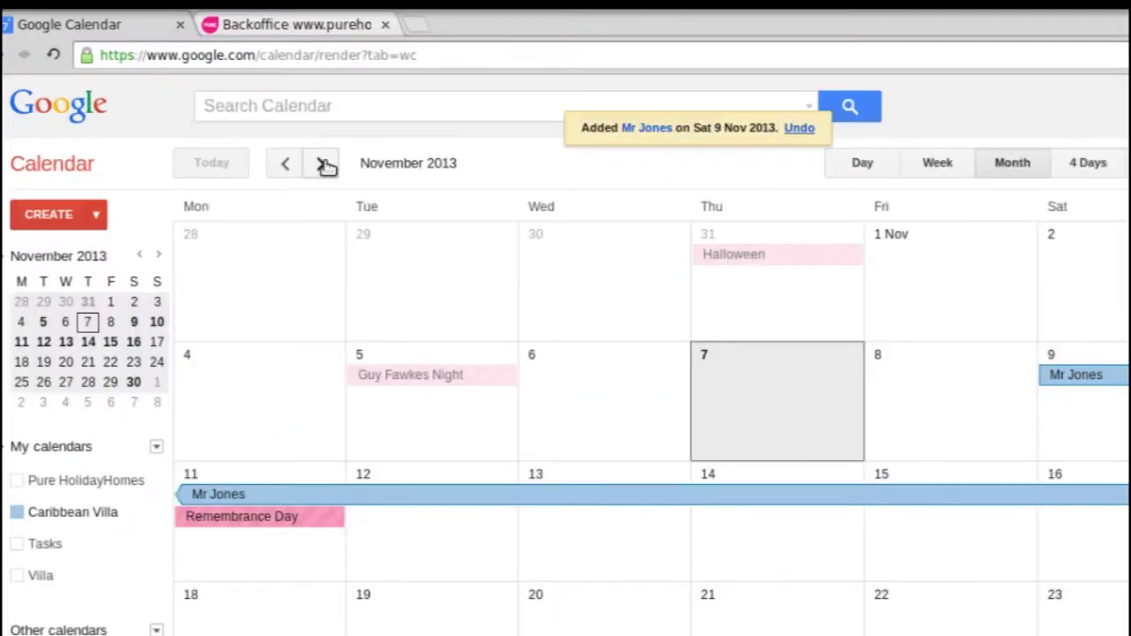
# Advance to January 2014 and add a booking under the guest's name on 14 January.
pyautogui.click(272, 122)
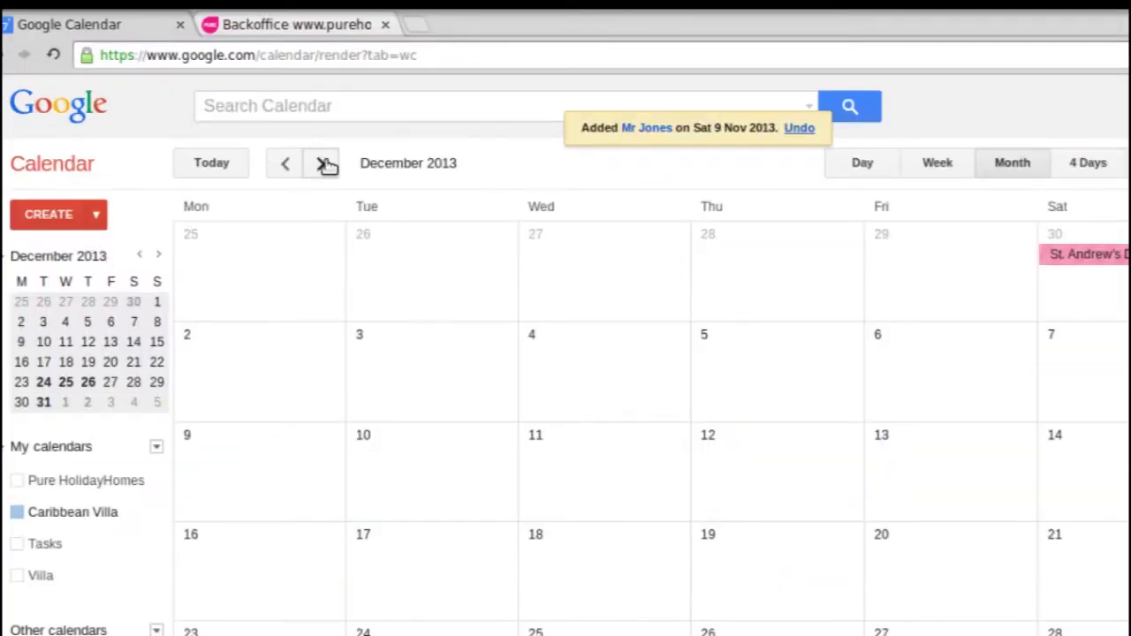
pyautogui.click(325, 164)
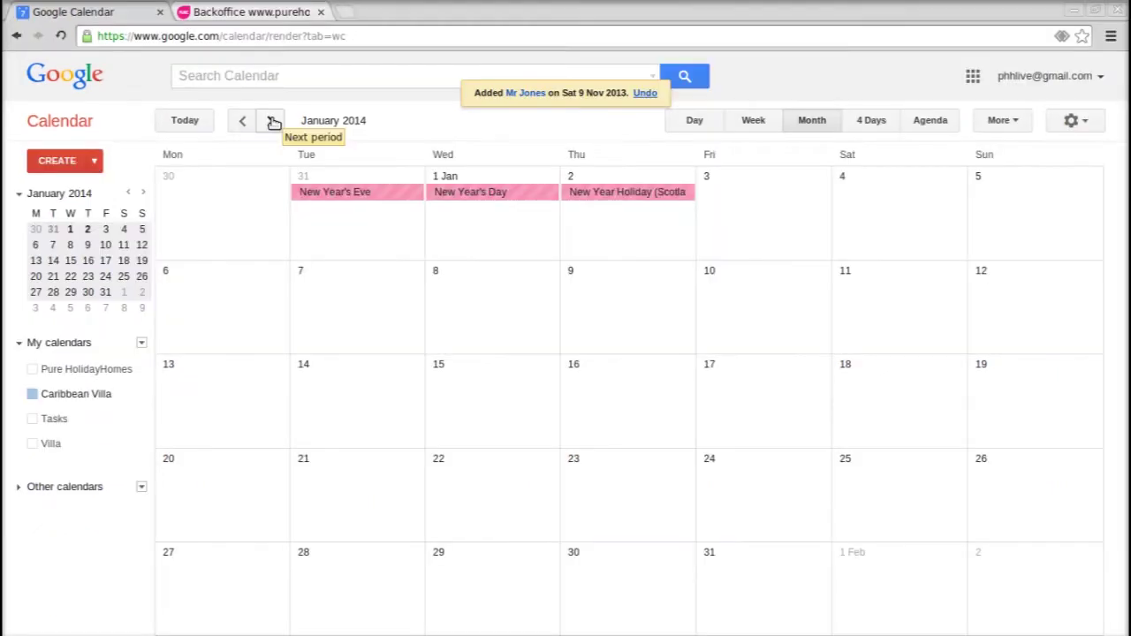
pyautogui.click(367, 281)
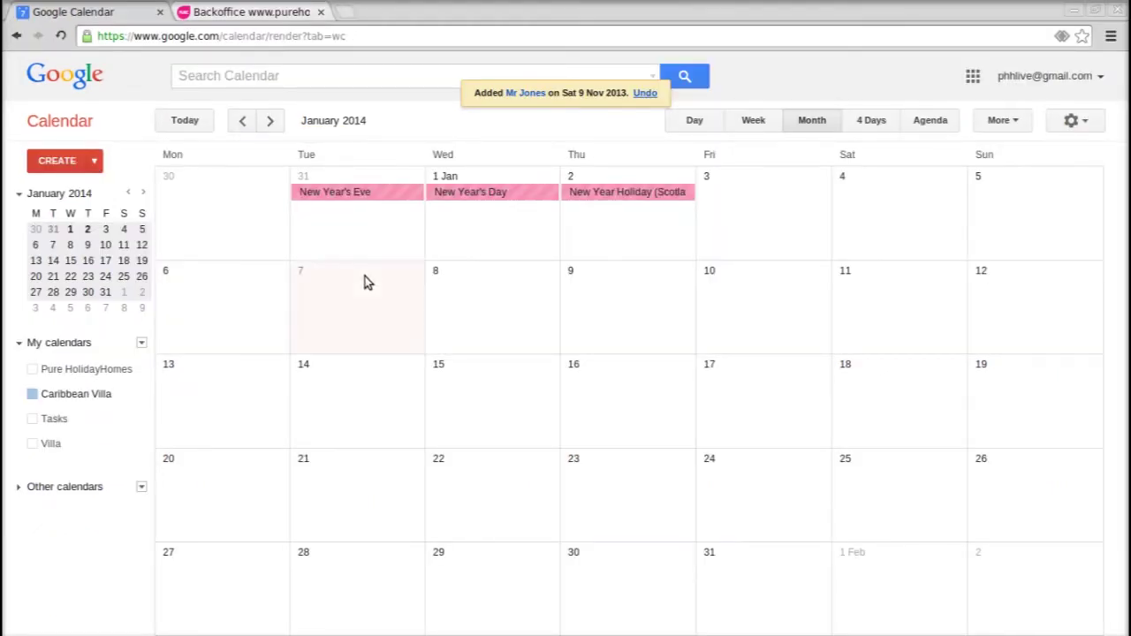
pyautogui.click(373, 390)
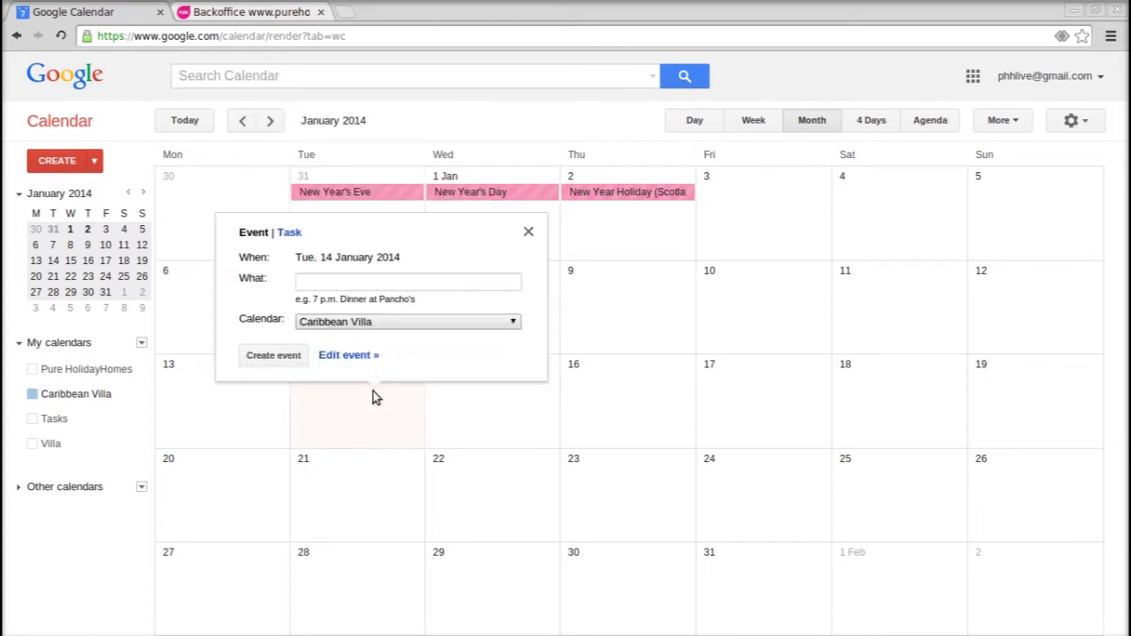
pyautogui.write('Mrs Ball')
pyautogui.click(258, 358)
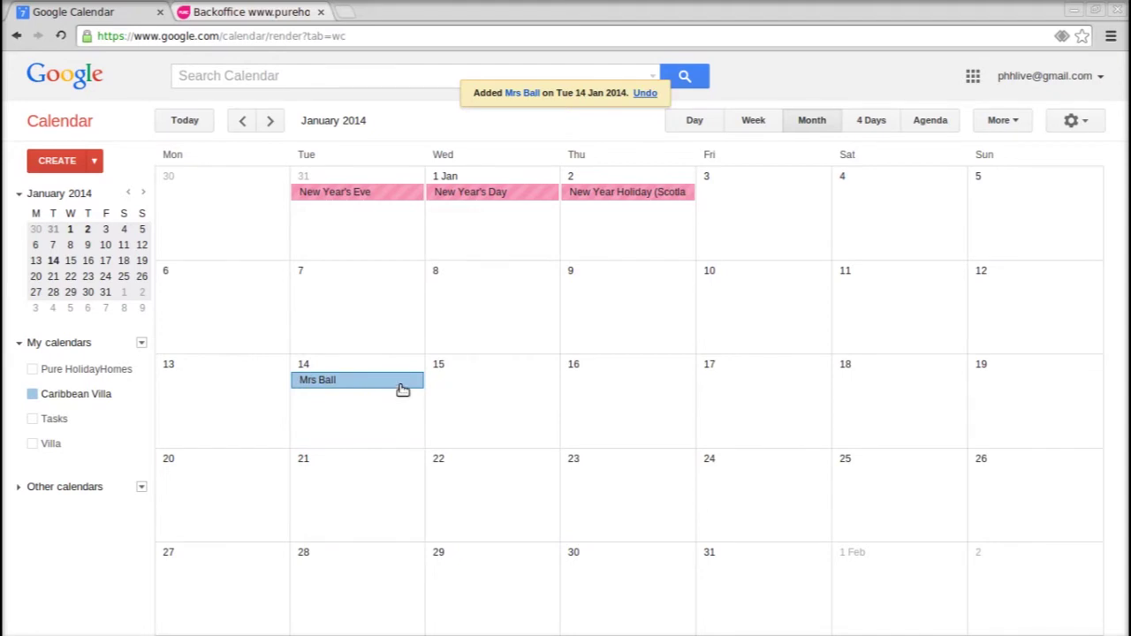
# Edit the 14 January booking so it ends on 21 January 2014, and save it.
pyautogui.click(403, 385)
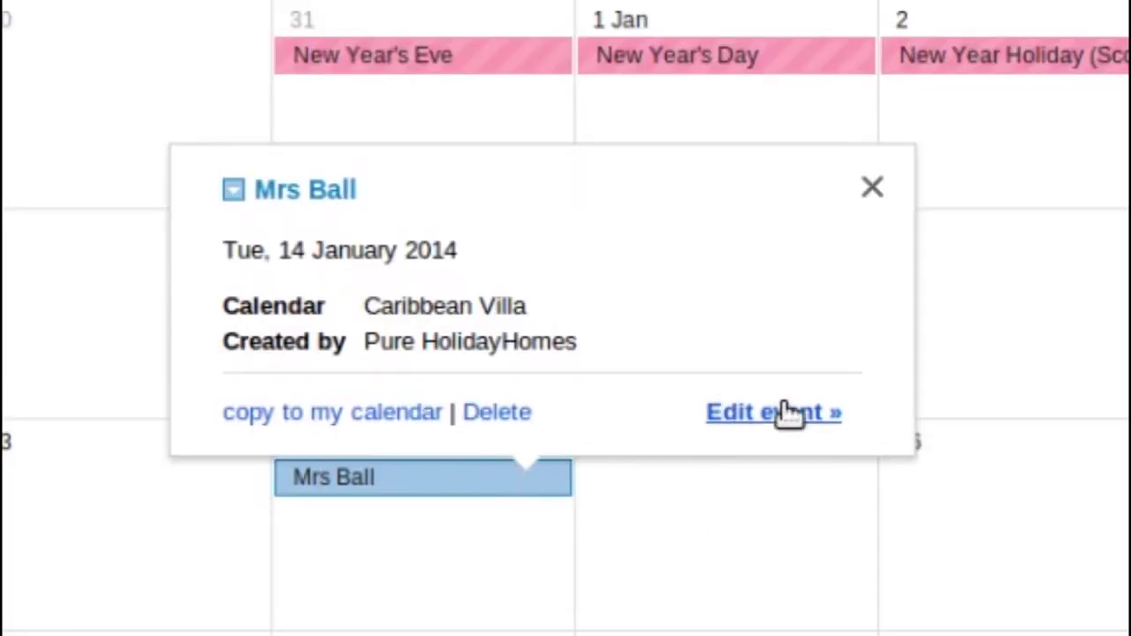
pyautogui.click(520, 350)
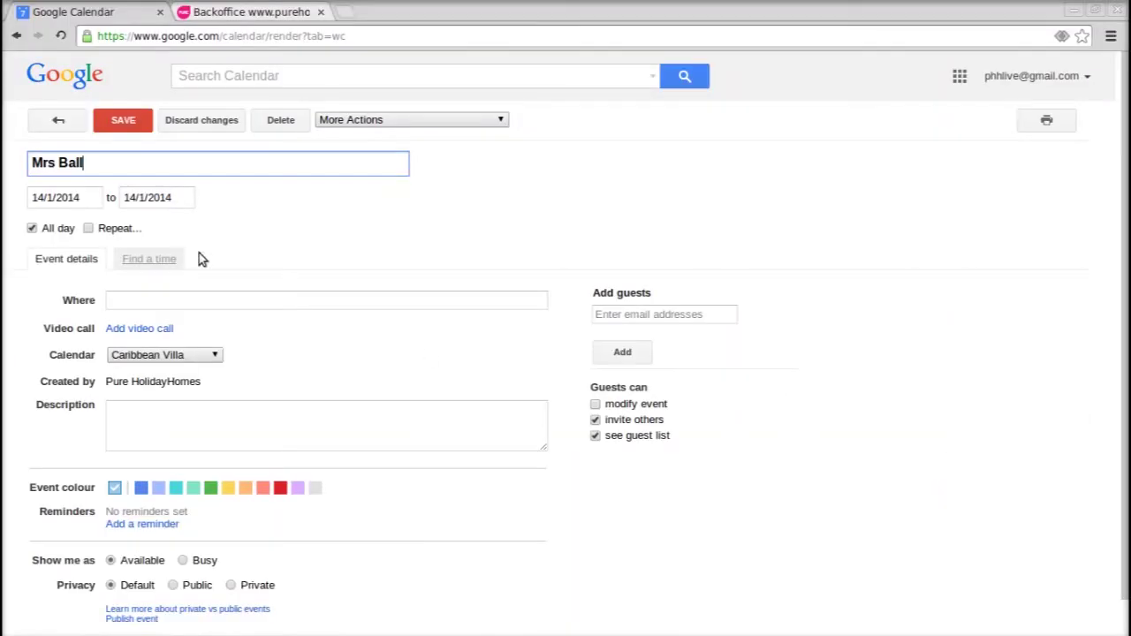
pyautogui.click(130, 197)
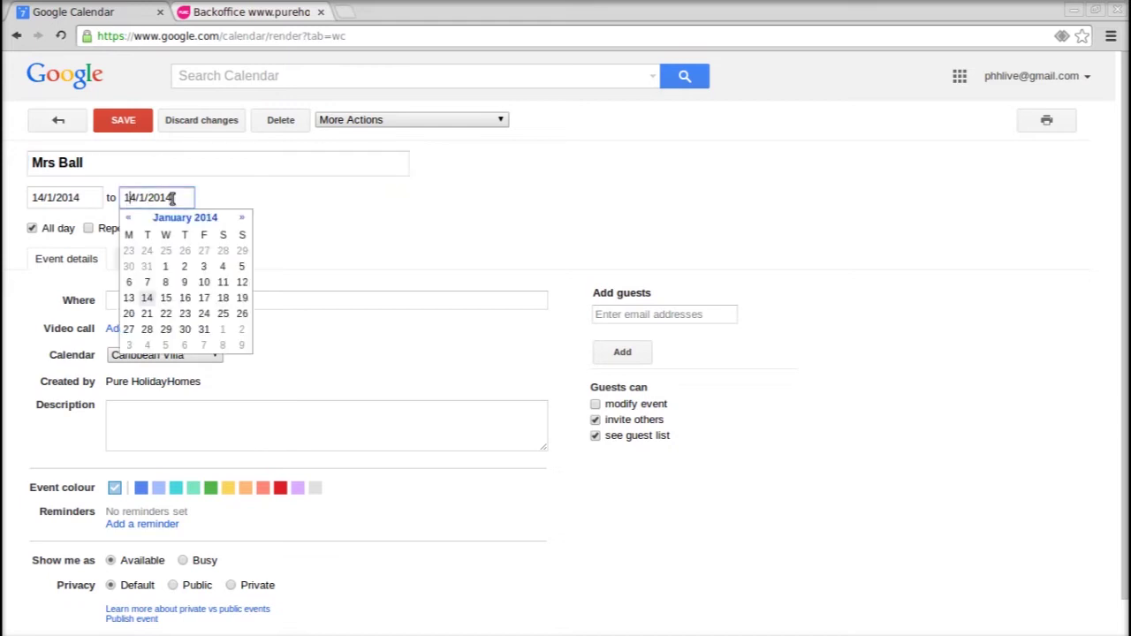
pyautogui.click(149, 316)
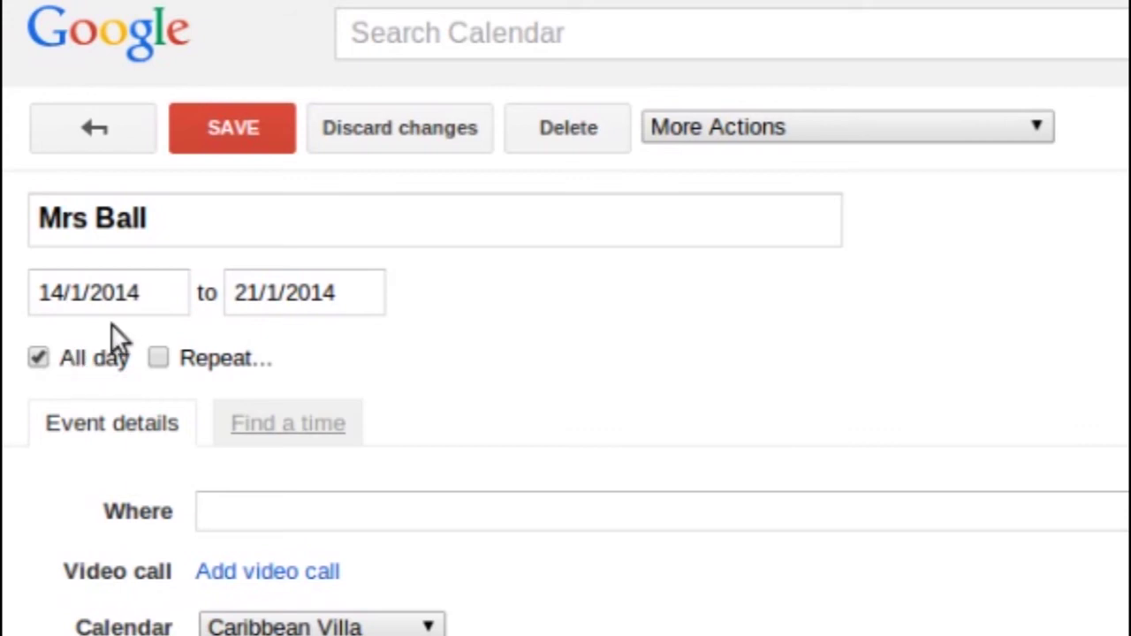
pyautogui.click(267, 150)
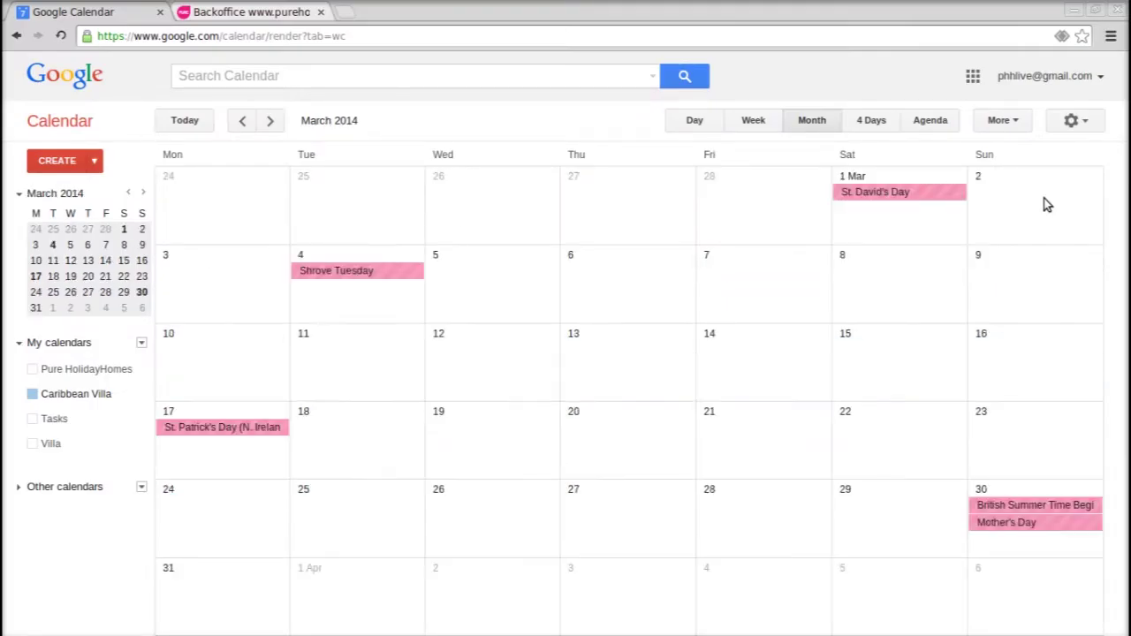
# In Settings, select the Caribbean Villa calendar from the Calendars list.
pyautogui.click(1082, 120)
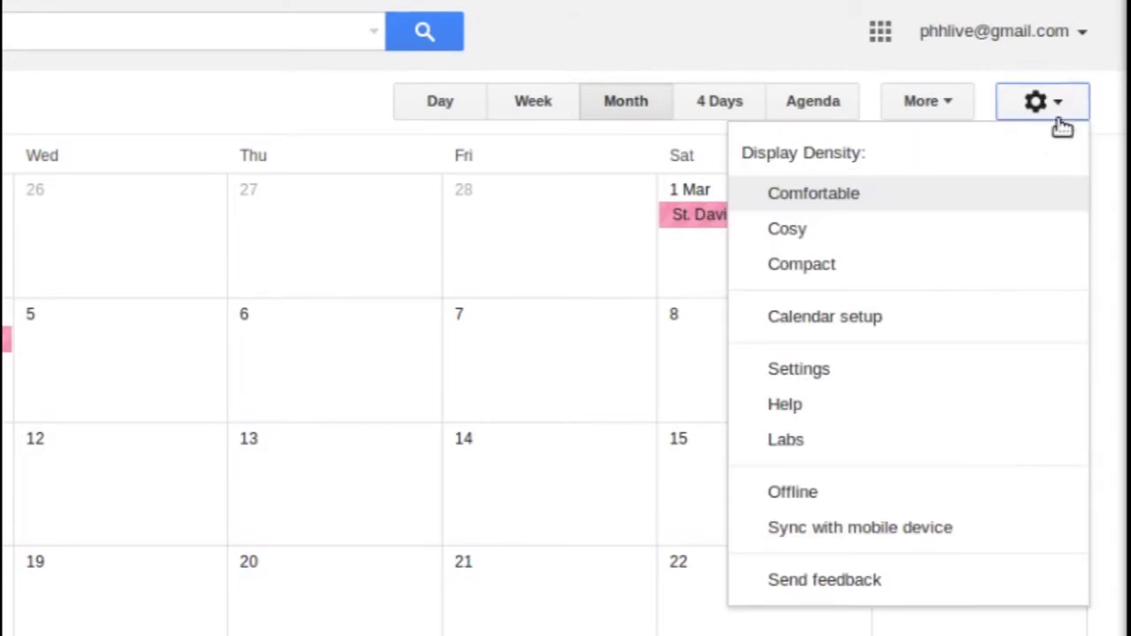
pyautogui.click(979, 369)
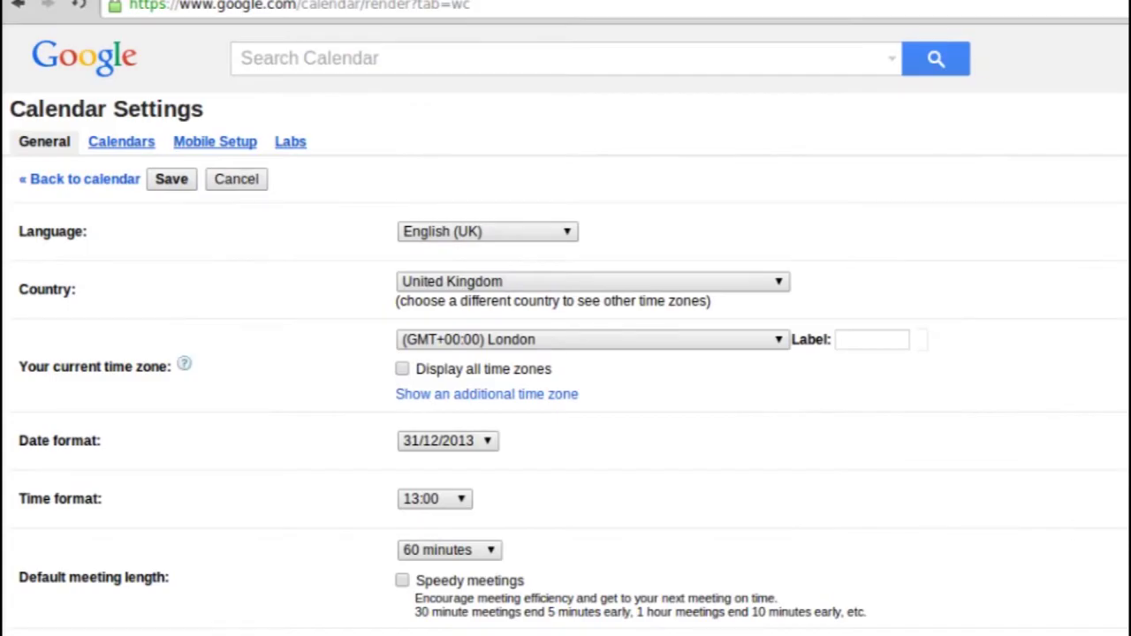
pyautogui.click(121, 143)
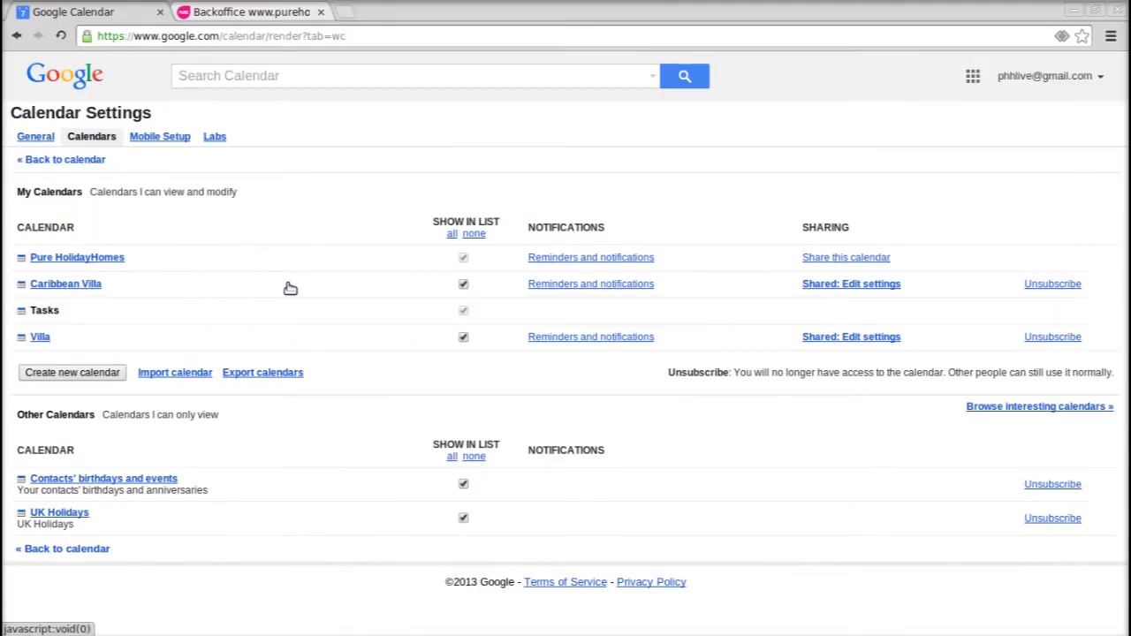
pyautogui.click(874, 285)
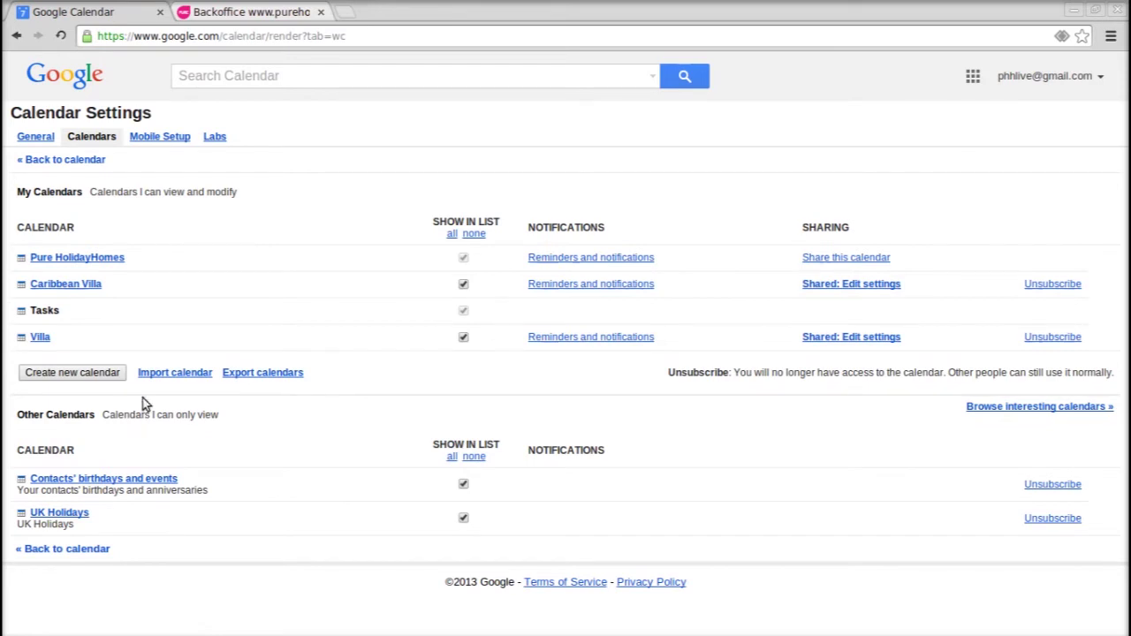
# Show Caribbean Villa's private ICAL address, then switch to the Pure Holiday Homes backoffice.
pyautogui.click(80, 283)
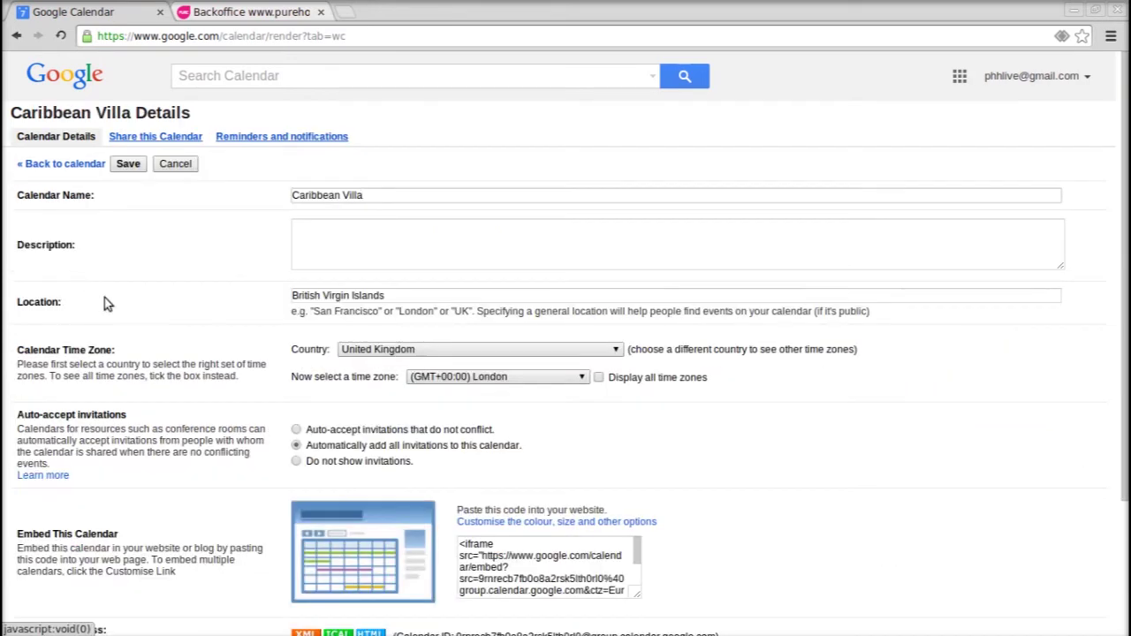
pyautogui.scroll(-3, 116, 303)
pyautogui.scroll(-2, 172, 380)
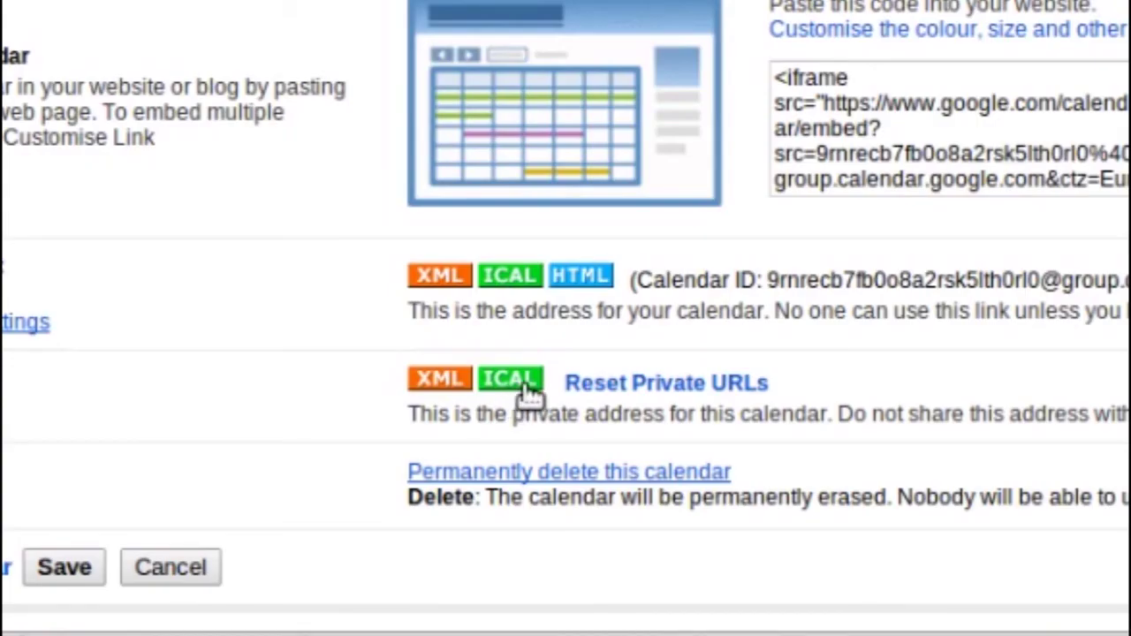
pyautogui.click(529, 388)
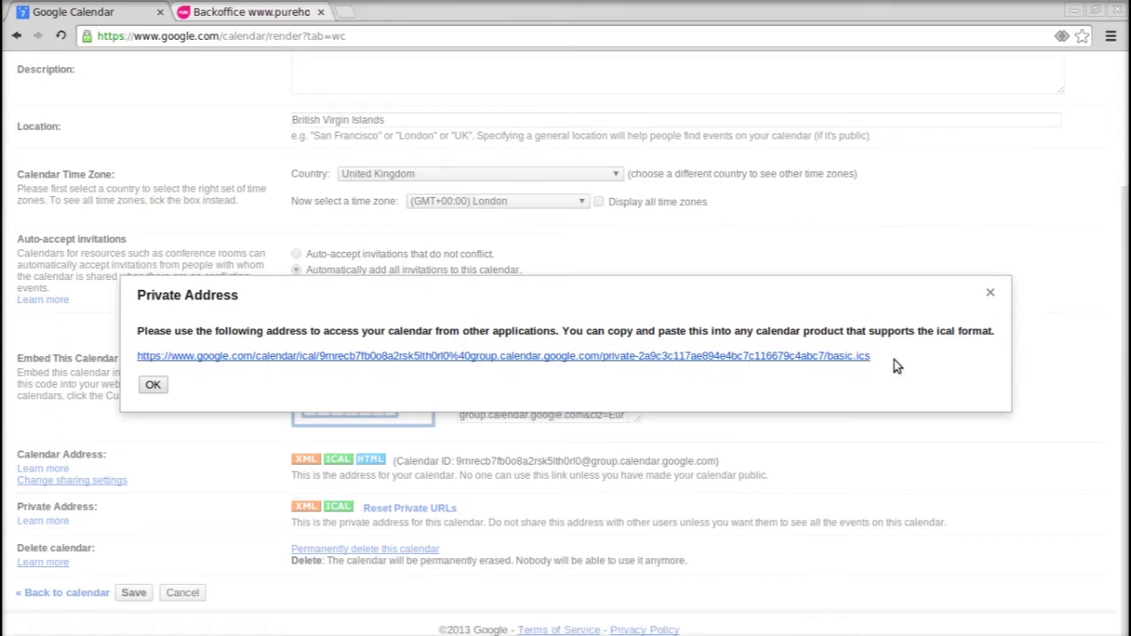
pyautogui.click(295, 17)
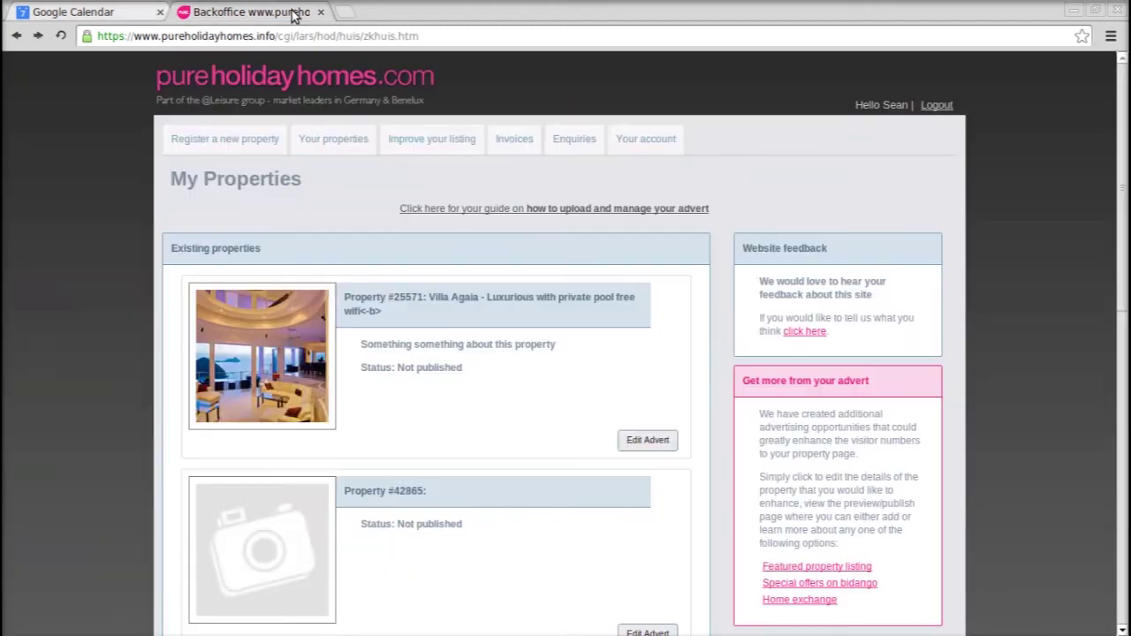
# Open the Villa Agaia advert's availability and rates page and scroll through the Rates step.
pyautogui.click(657, 441)
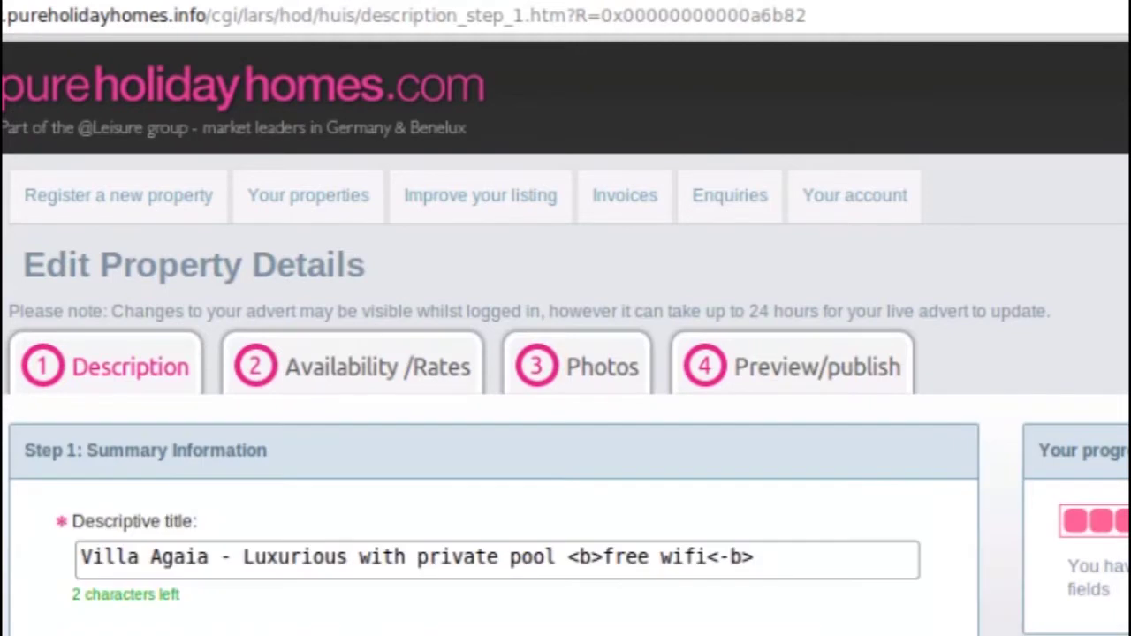
pyautogui.click(362, 371)
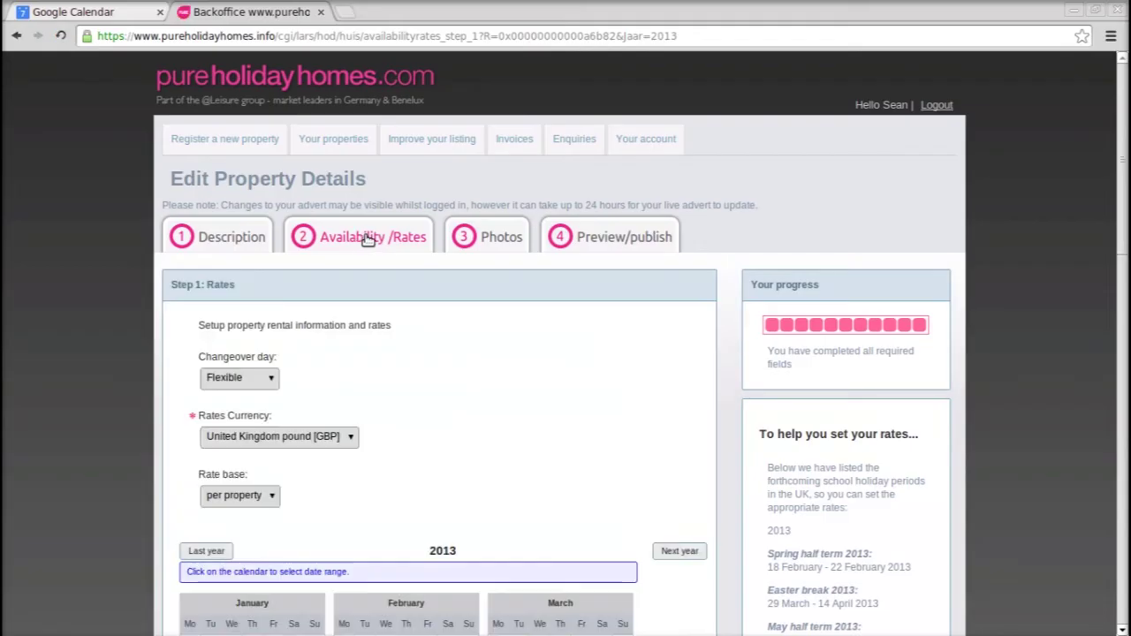
pyautogui.scroll(-5, 369, 242)
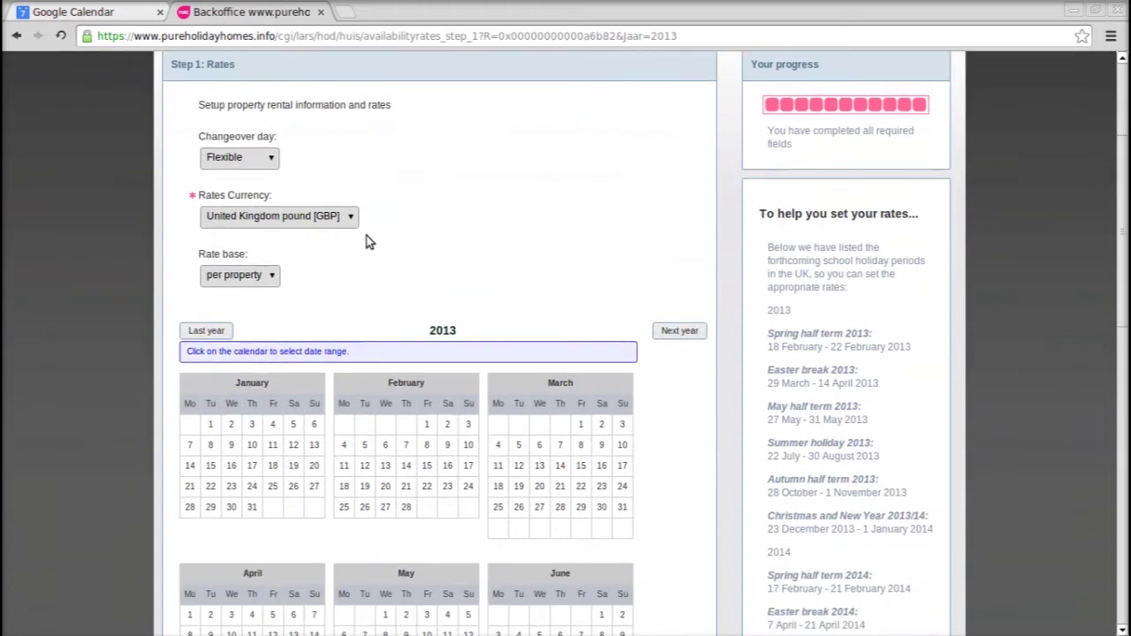
pyautogui.scroll(-3, 369, 243)
pyautogui.scroll(-3, 369, 243)
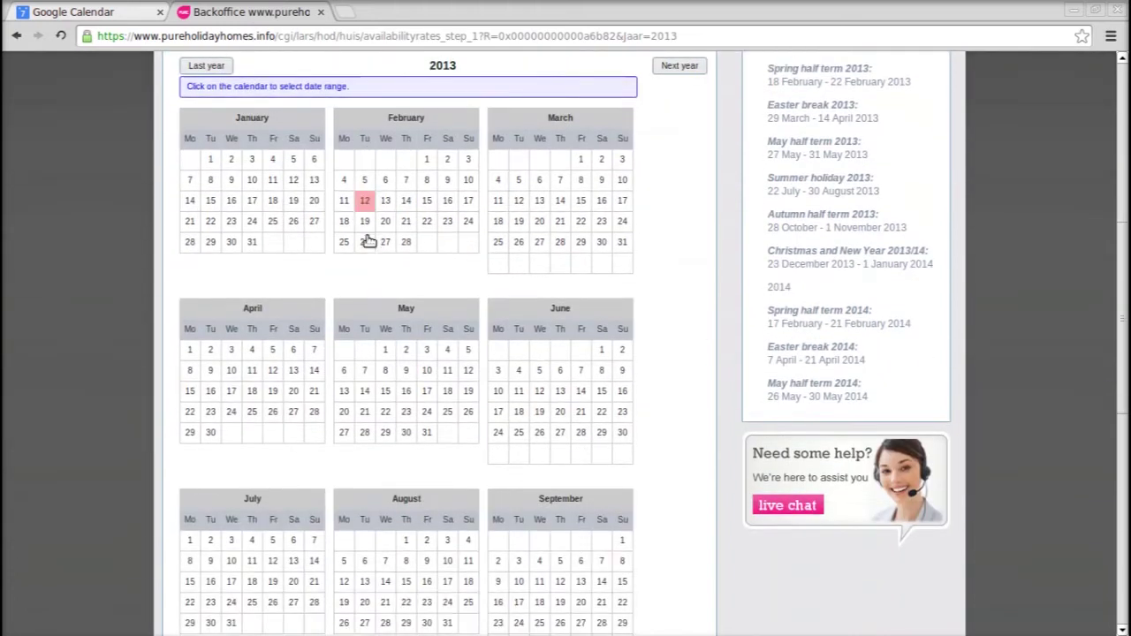
pyautogui.scroll(-4, 370, 243)
pyautogui.scroll(-3, 369, 243)
pyautogui.scroll(-5, 369, 243)
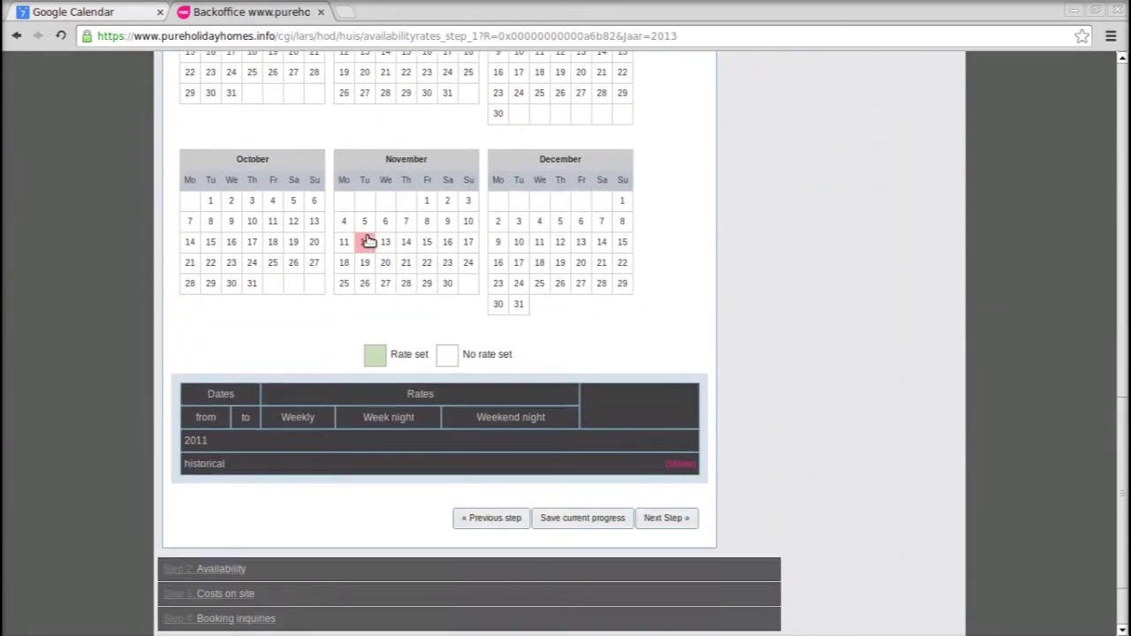
pyautogui.scroll(-2, 368, 244)
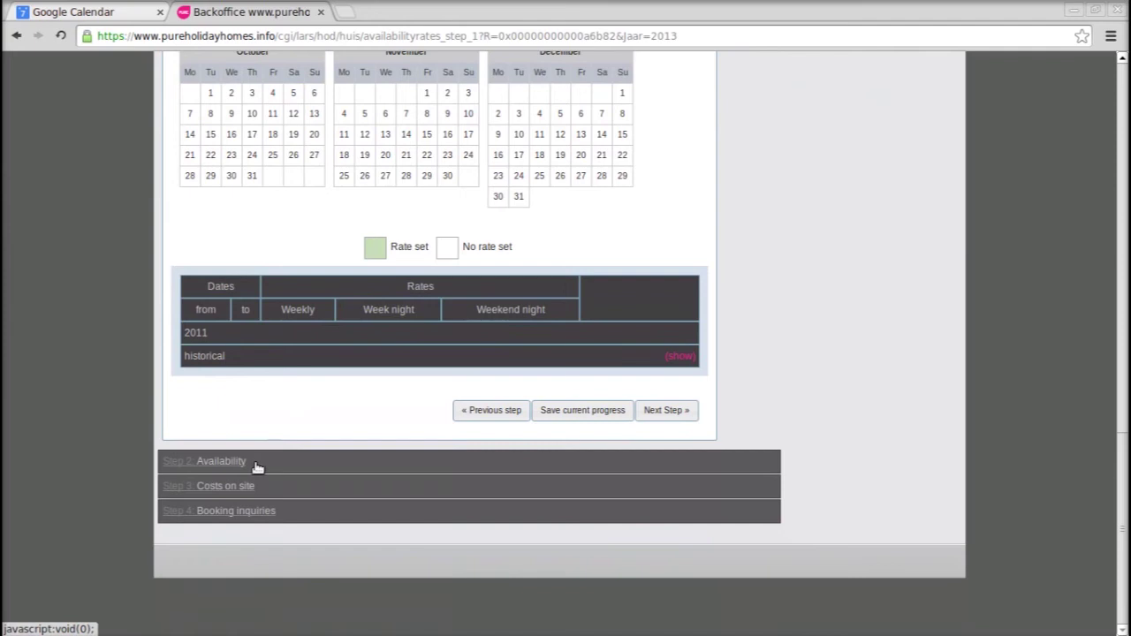
# Go to 'Step 2: Availability' and scroll down to 'Your imported calendars'.
pyautogui.click(215, 464)
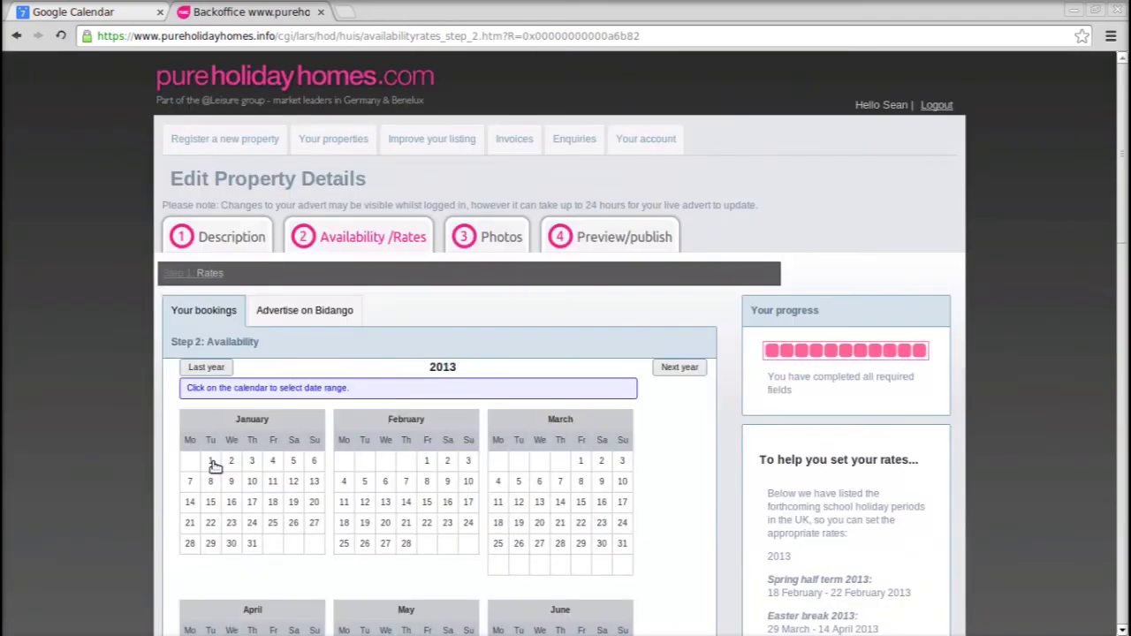
pyautogui.scroll(-1, 215, 461)
pyautogui.scroll(-2, 216, 464)
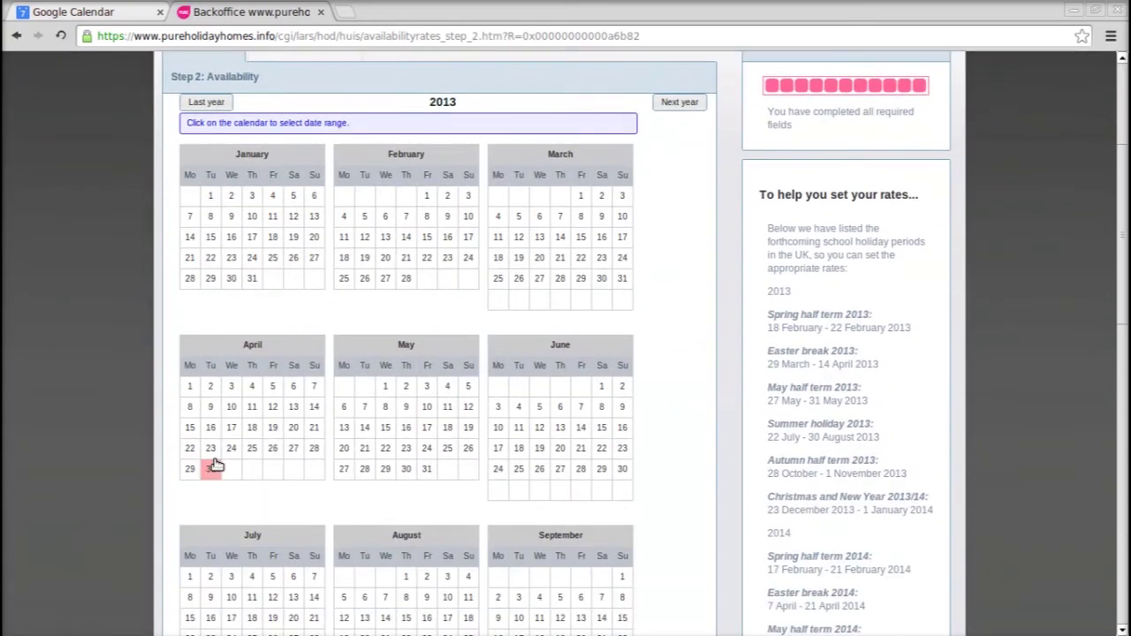
pyautogui.scroll(-3, 339, 447)
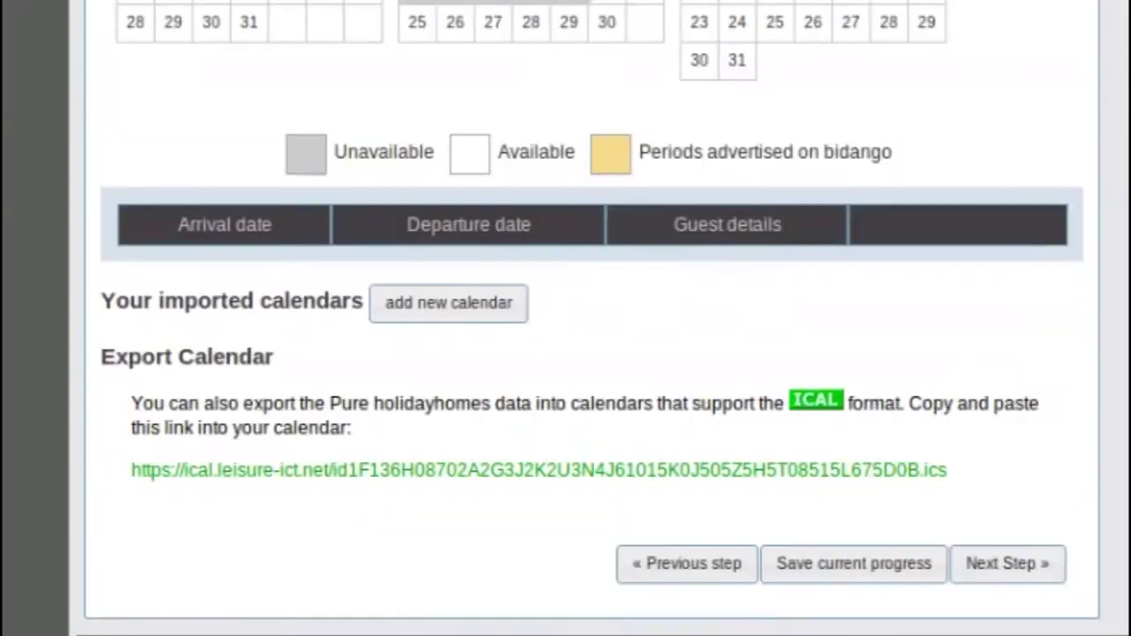
# Add a new imported calendar with Google Calendar as the source, scrolling to the description and URL fields.
pyautogui.click(454, 309)
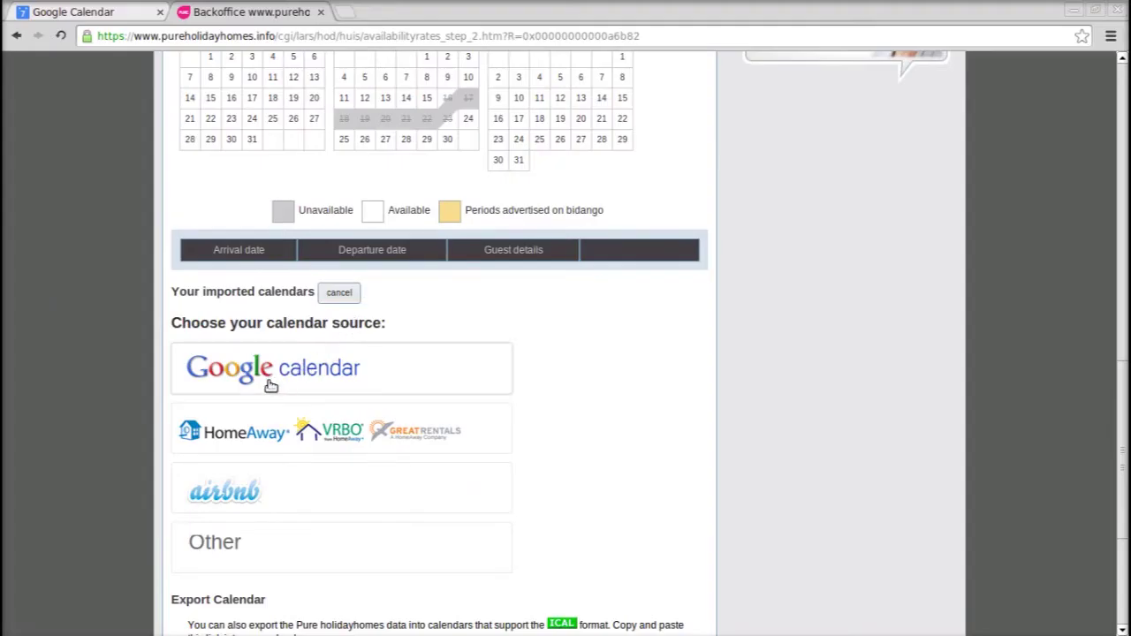
pyautogui.click(269, 385)
pyautogui.scroll(-1, 271, 384)
pyautogui.scroll(-1, 271, 384)
pyautogui.scroll(-1, 272, 384)
pyautogui.scroll(-1, 271, 384)
pyautogui.scroll(-2, 272, 389)
pyautogui.scroll(-1, 274, 387)
pyautogui.scroll(-1, 276, 387)
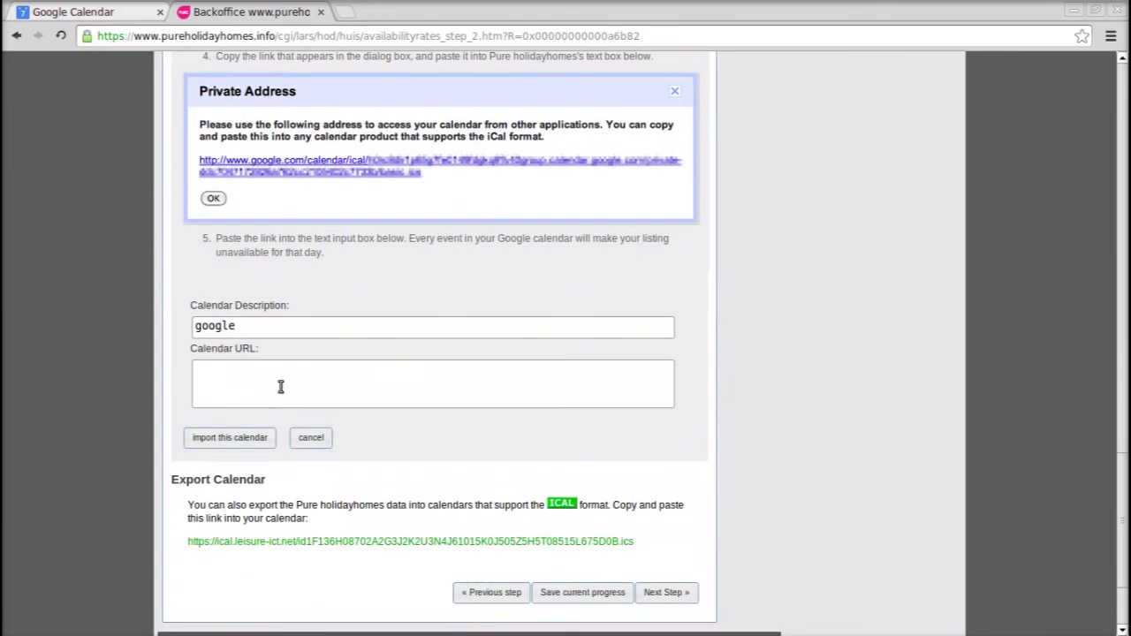
# Copy the Caribbean Villa calendar's private iCal link address in Google Calendar.
pyautogui.click(107, 12)
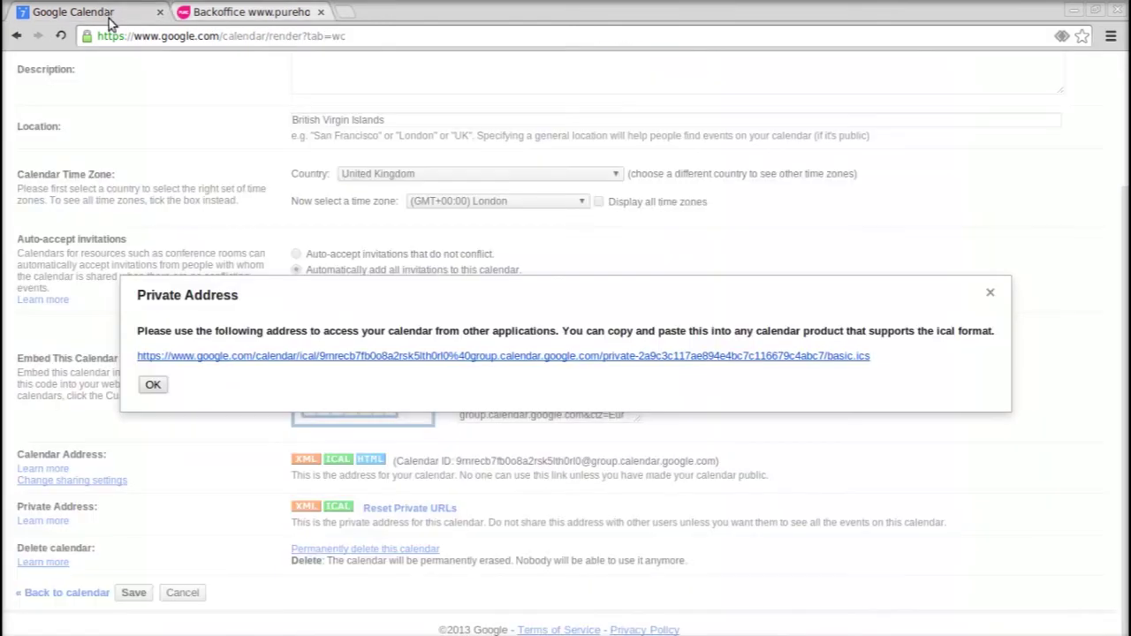
pyautogui.rightClick(196, 357)
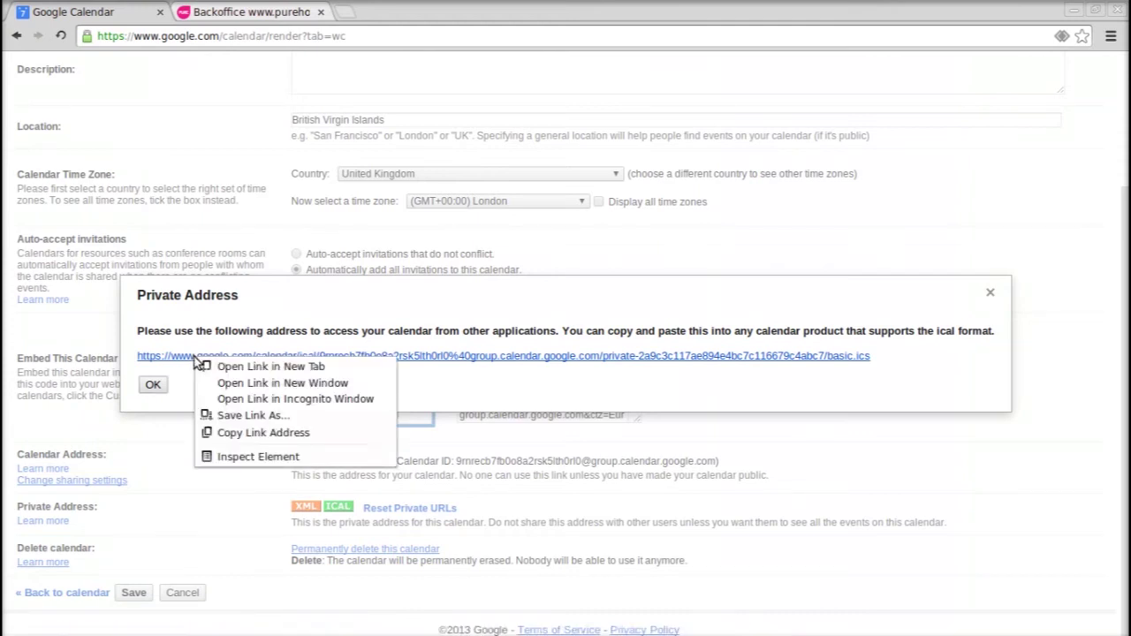
pyautogui.click(267, 433)
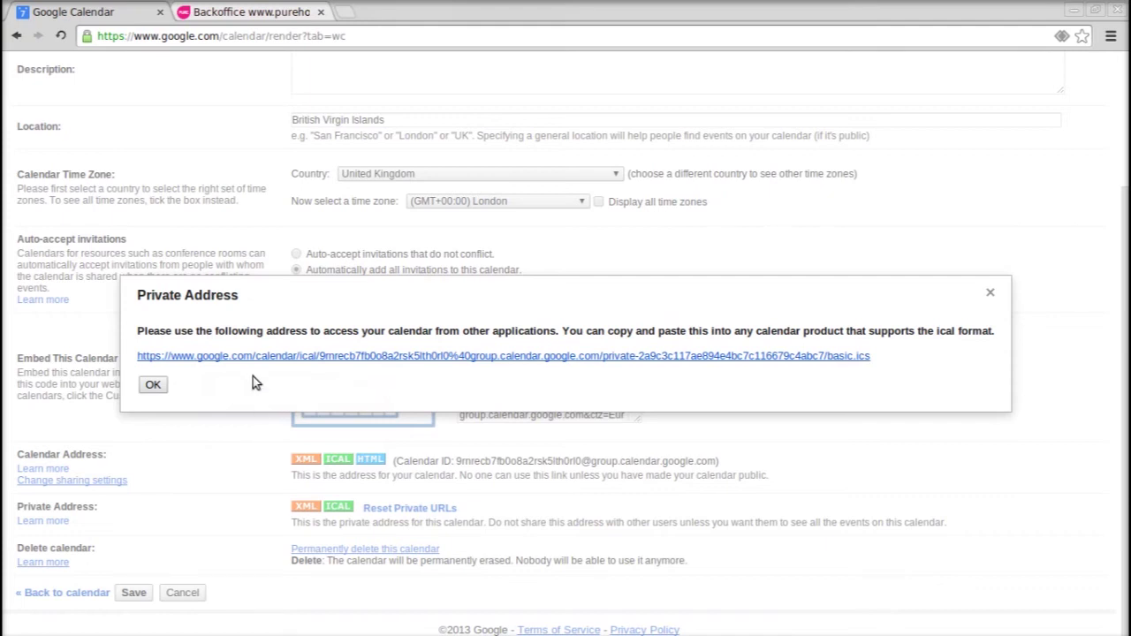
# Paste the private iCal address into the backoffice's Calendar URL field.
pyautogui.click(259, 18)
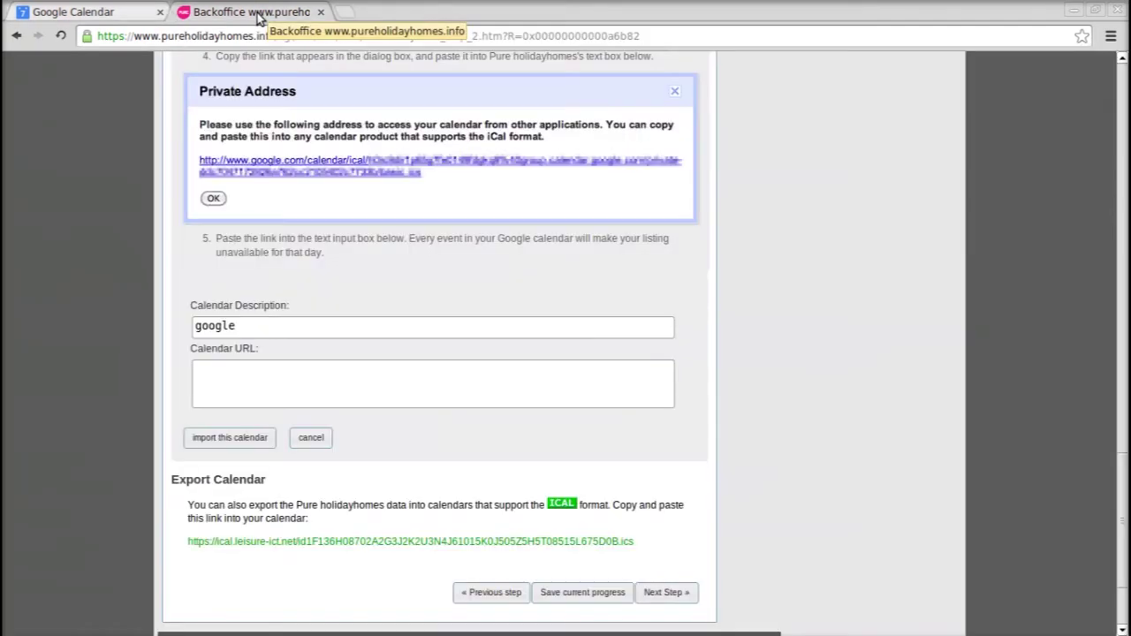
pyautogui.rightClick(223, 371)
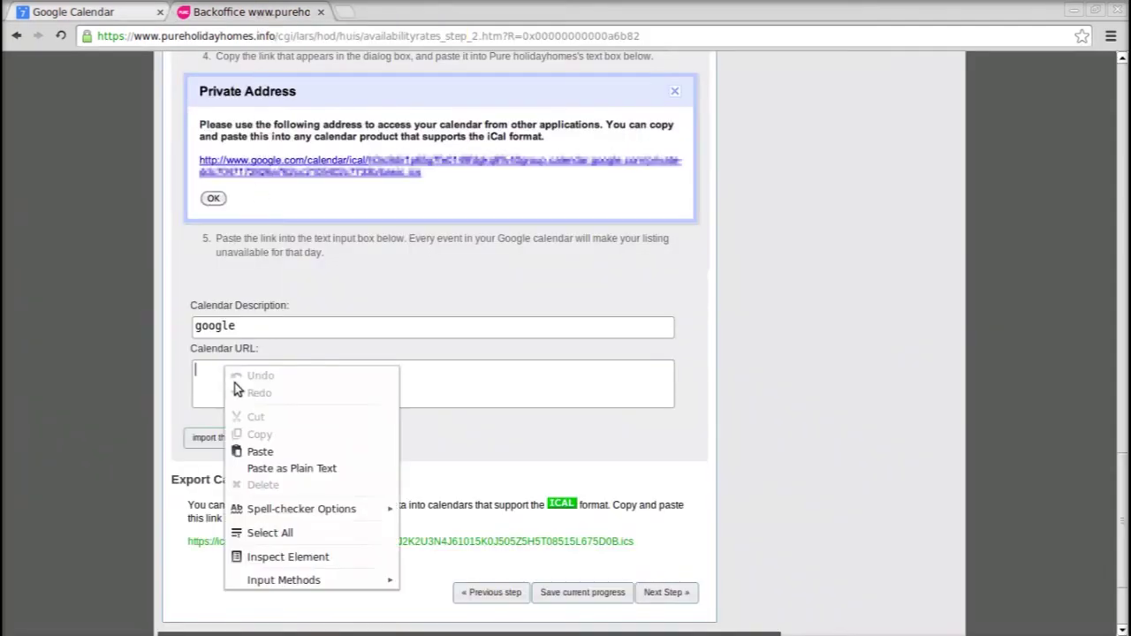
pyautogui.click(264, 449)
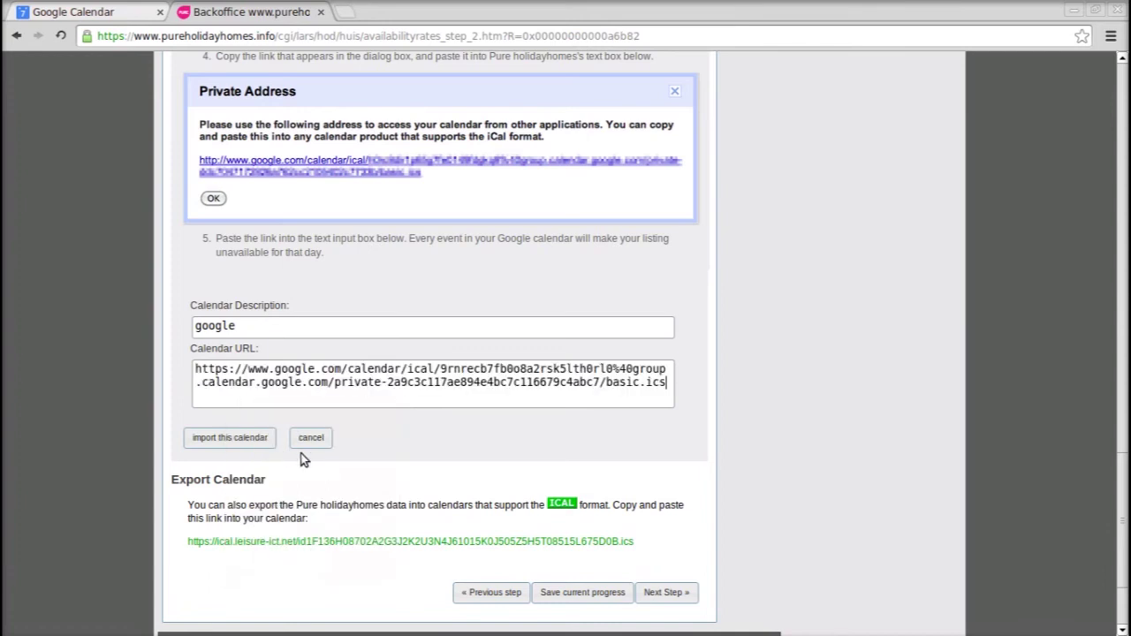
pyautogui.click(245, 442)
# Import the Google calendar and sync it to pull in the November 2013 and January 2014 bookings.
pyautogui.click(230, 437)
pyautogui.scroll(1, 248, 447)
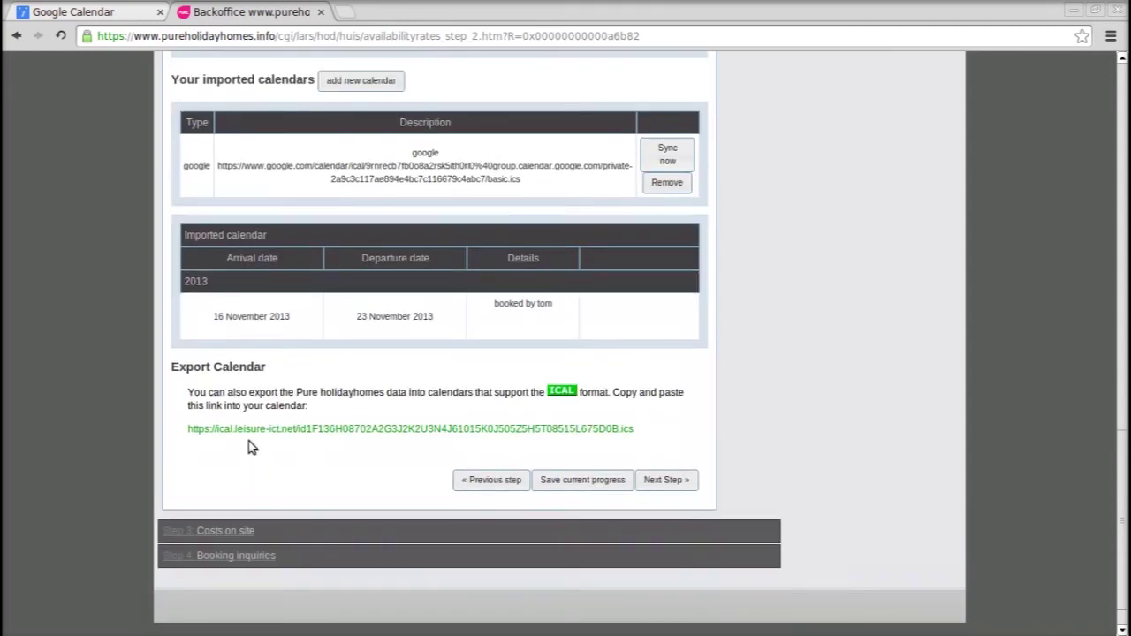
pyautogui.scroll(1, 248, 447)
pyautogui.scroll(2, 248, 447)
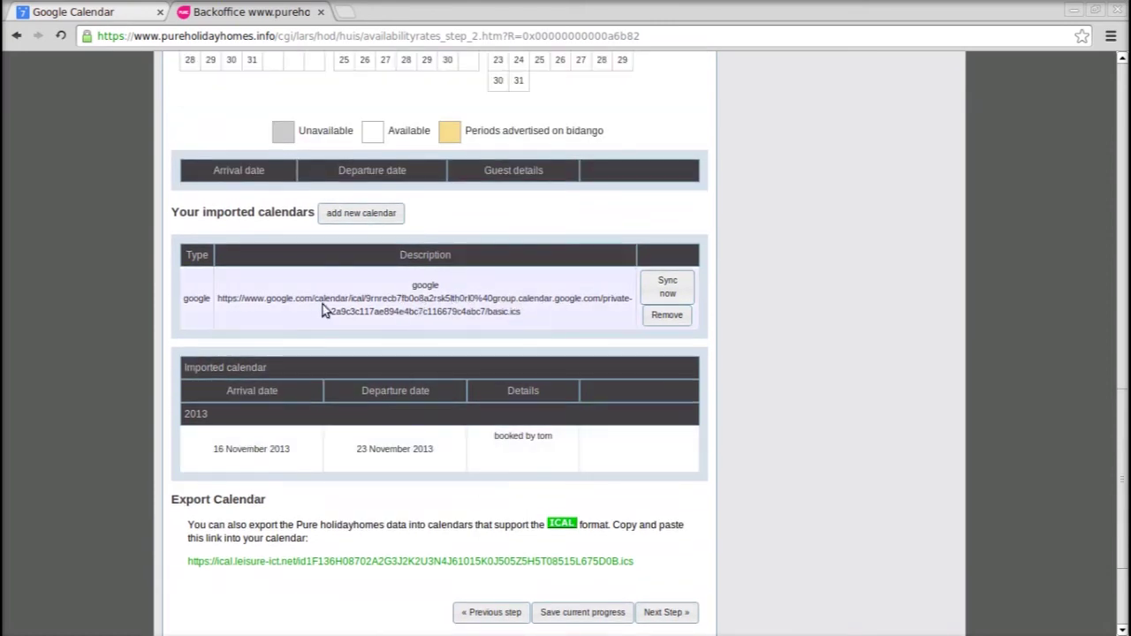
pyautogui.click(668, 293)
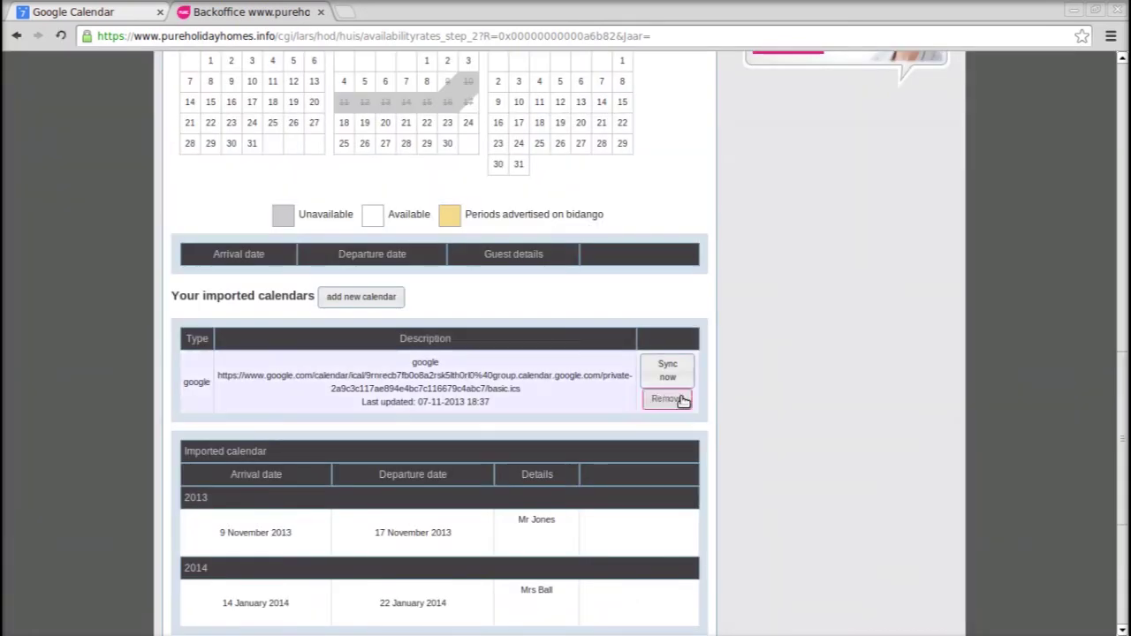
pyautogui.scroll(-1, 677, 417)
pyautogui.scroll(-1, 673, 420)
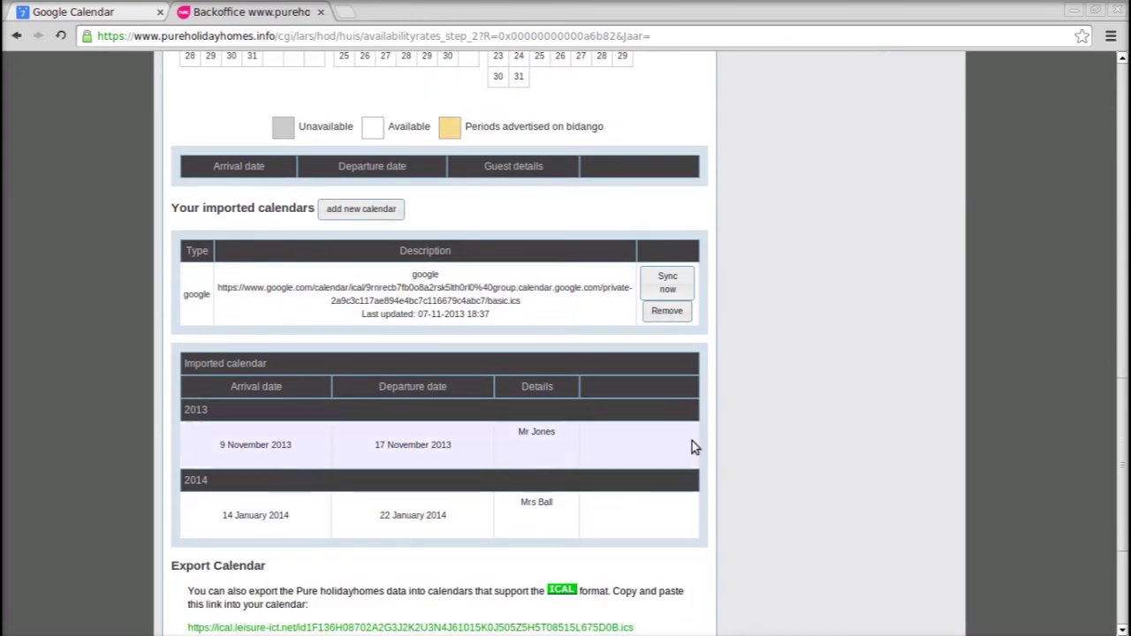
pyautogui.scroll(-2, 680, 433)
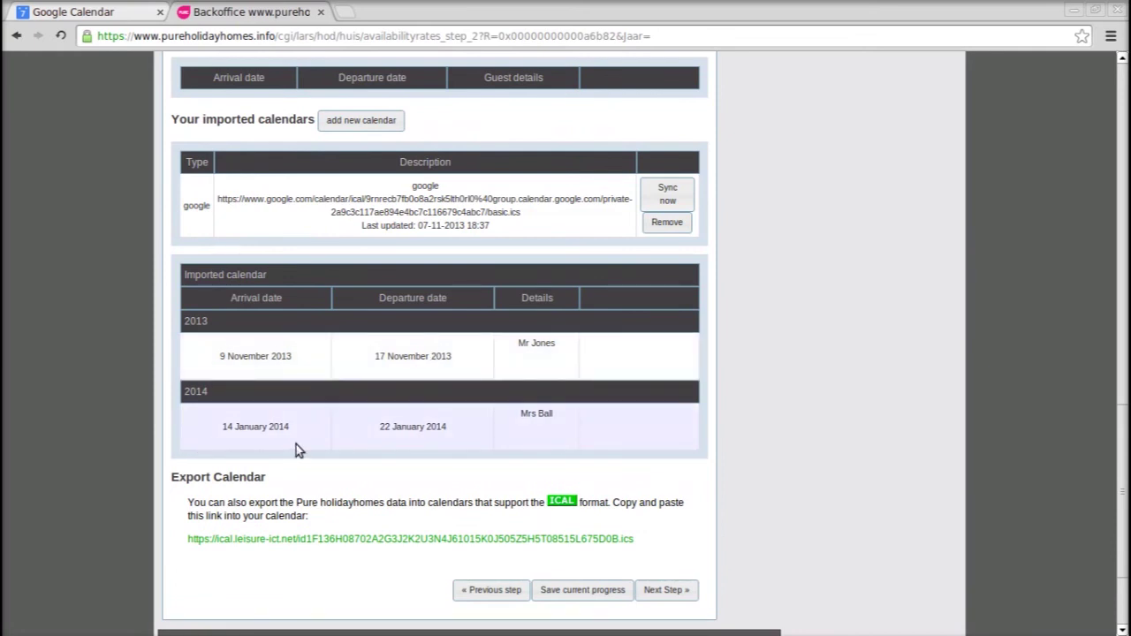
pyautogui.scroll(3, 428, 444)
pyautogui.scroll(3, 428, 445)
pyautogui.scroll(3, 428, 444)
pyautogui.scroll(2, 444, 460)
pyautogui.scroll(-3, 443, 460)
pyautogui.scroll(-1, 443, 460)
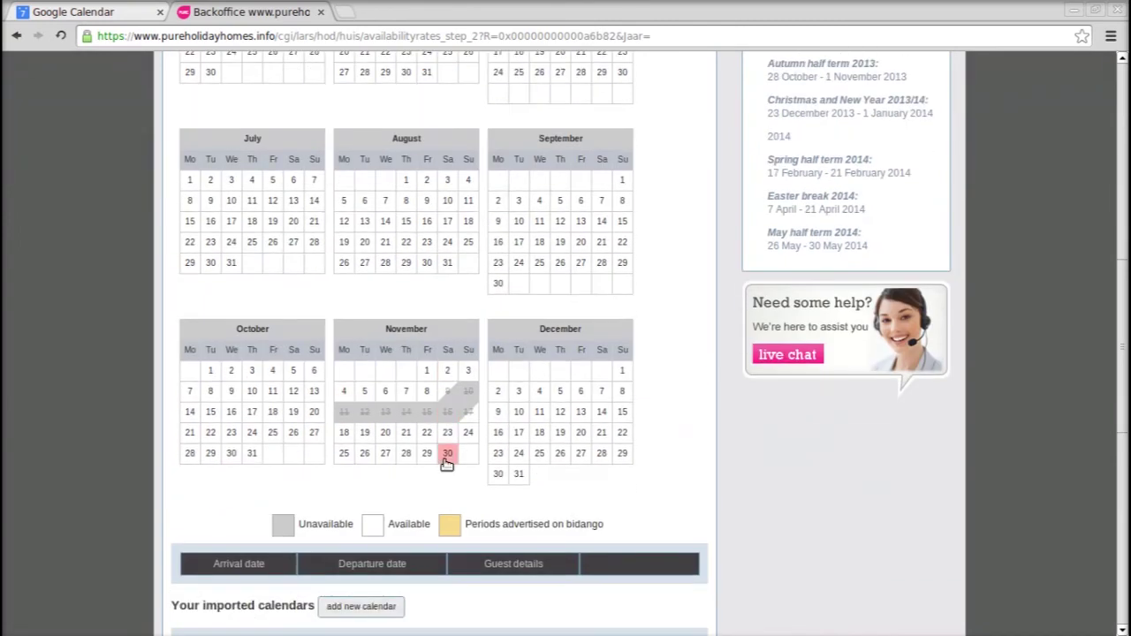
pyautogui.scroll(4, 444, 460)
pyautogui.scroll(3, 446, 469)
pyautogui.scroll(5, 446, 468)
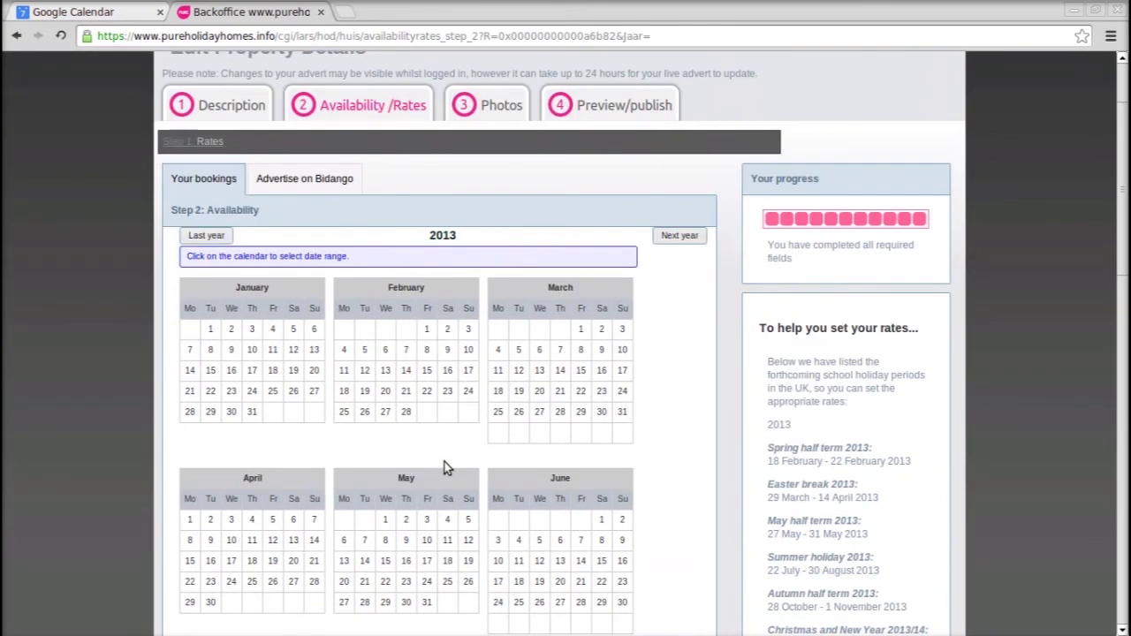
# Show the 2014 availability calendar and review the imported Google calendar feed, updated 07-11-2013.
pyautogui.click(685, 235)
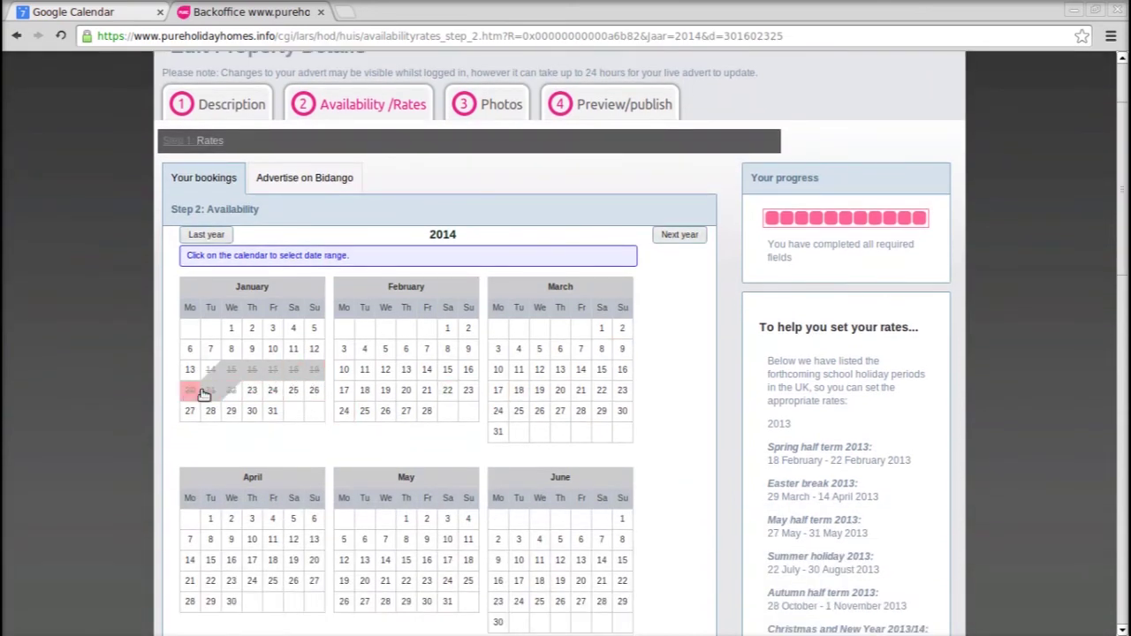
pyautogui.scroll(-10, 391, 351)
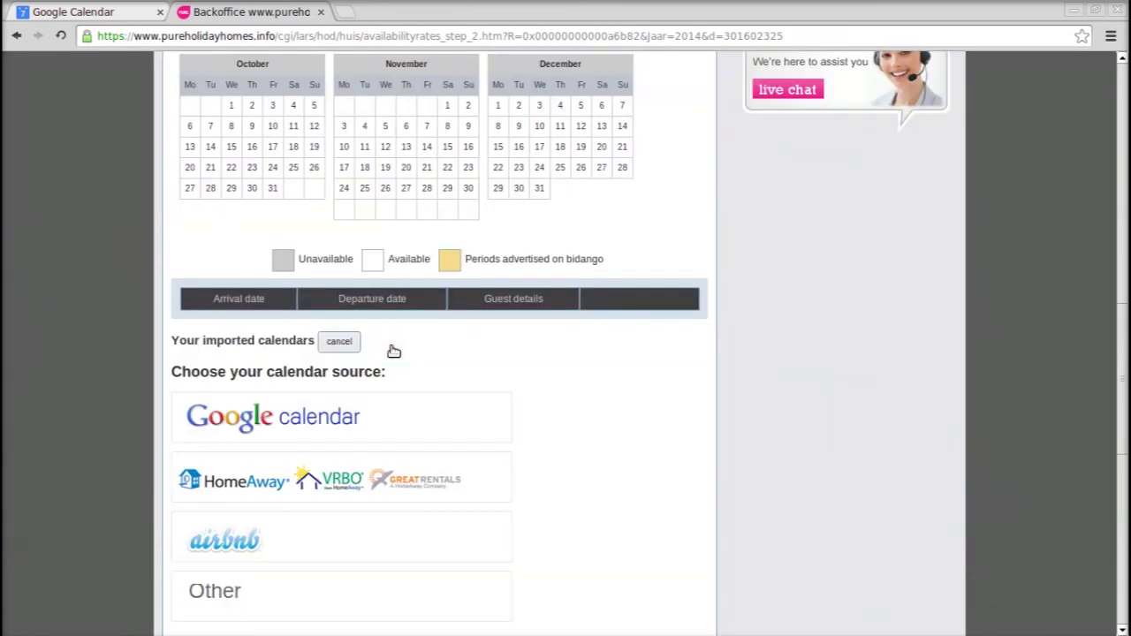
pyautogui.scroll(-1, 392, 351)
pyautogui.scroll(-1, 392, 350)
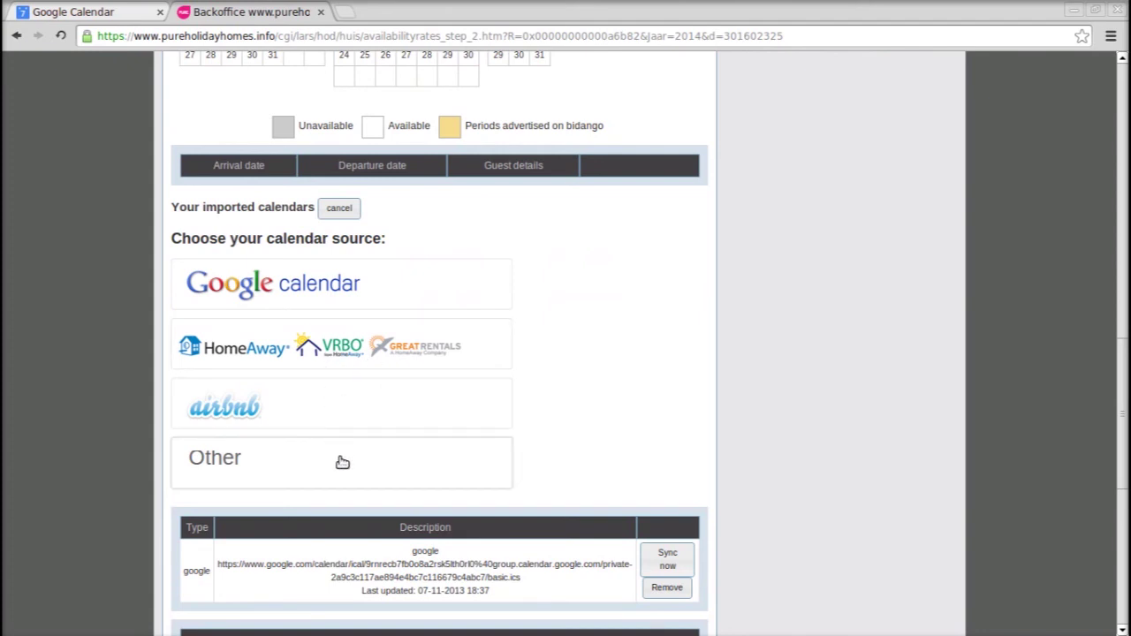
# Pick the HomeAway/VRBO calendar source and read through its guide to finding the export address.
pyautogui.click(328, 345)
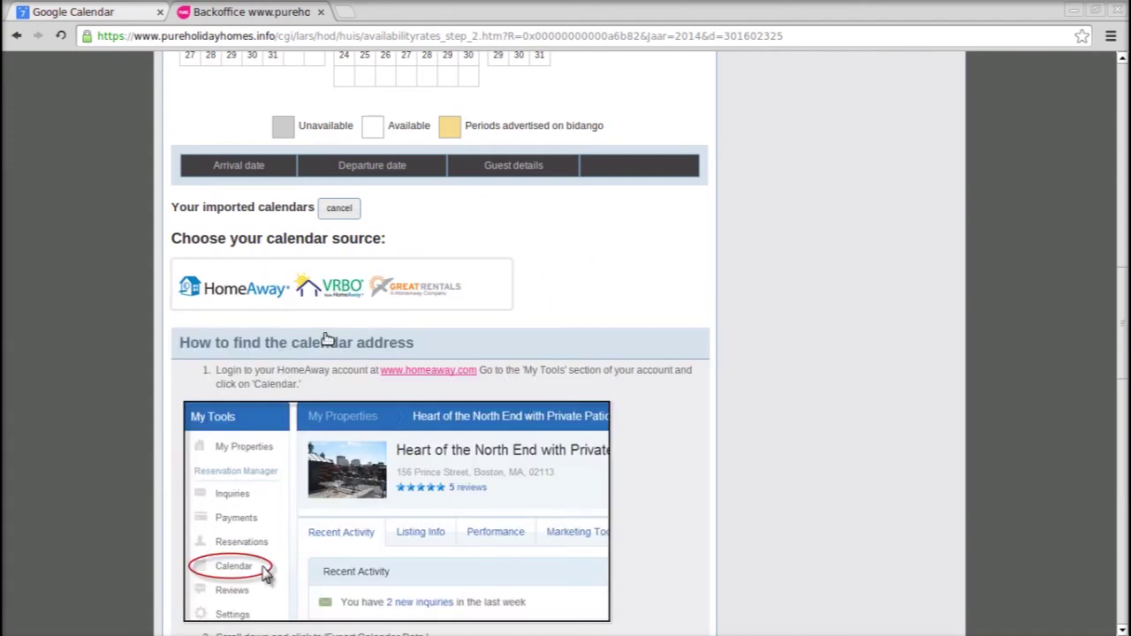
pyautogui.scroll(-2, 467, 423)
pyautogui.scroll(-1, 472, 420)
pyautogui.scroll(-2, 472, 420)
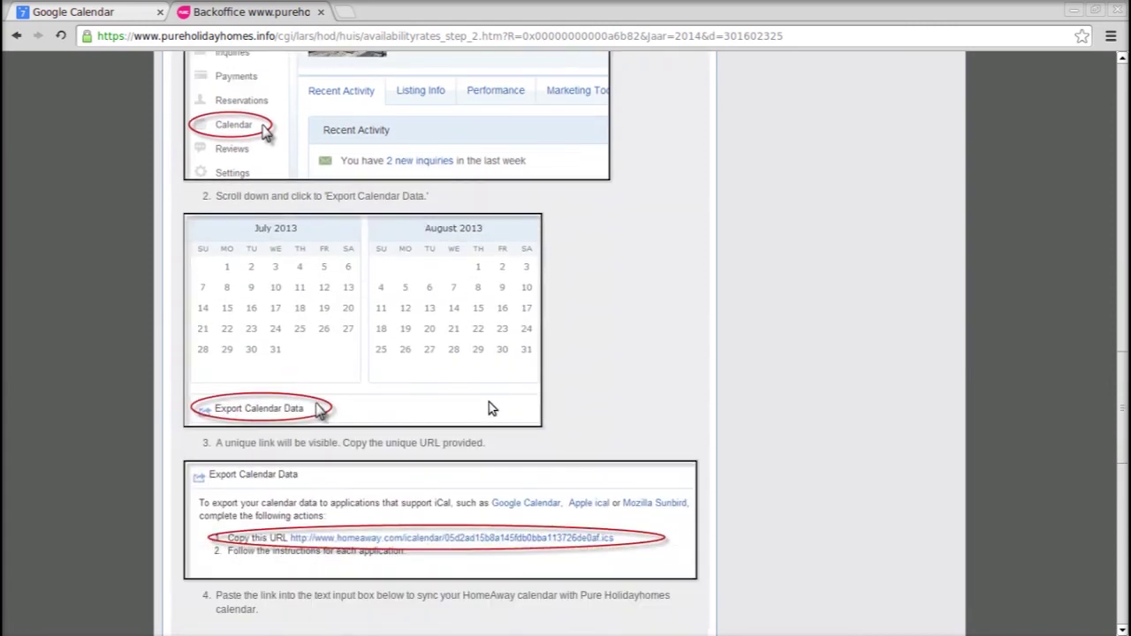